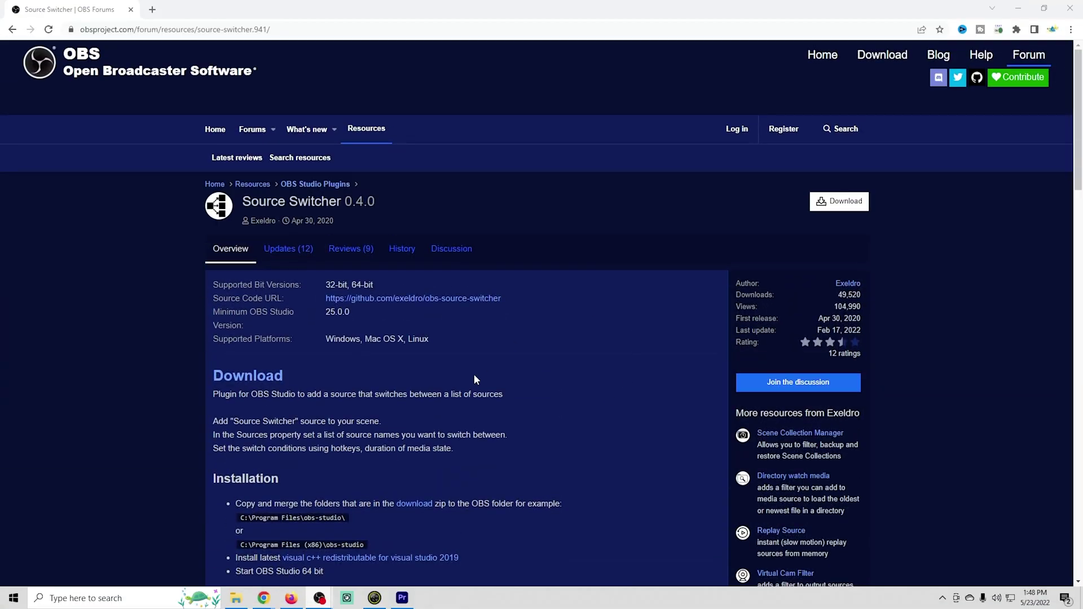
Download source-switcher-0.4.0-windows-installer.zip from the Source Switcher resource page.
click(830, 201)
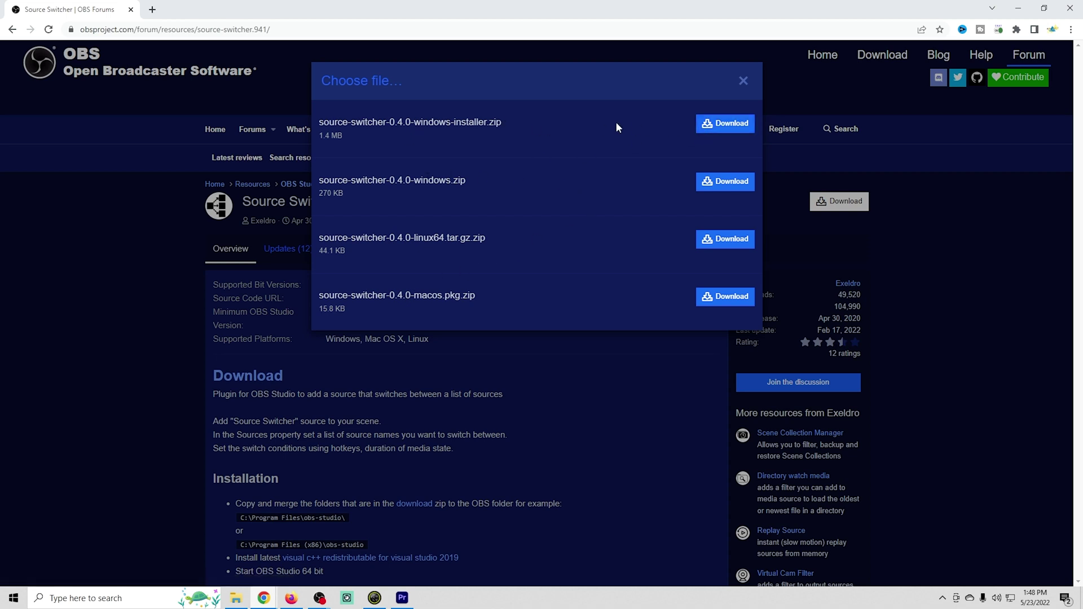
click(725, 124)
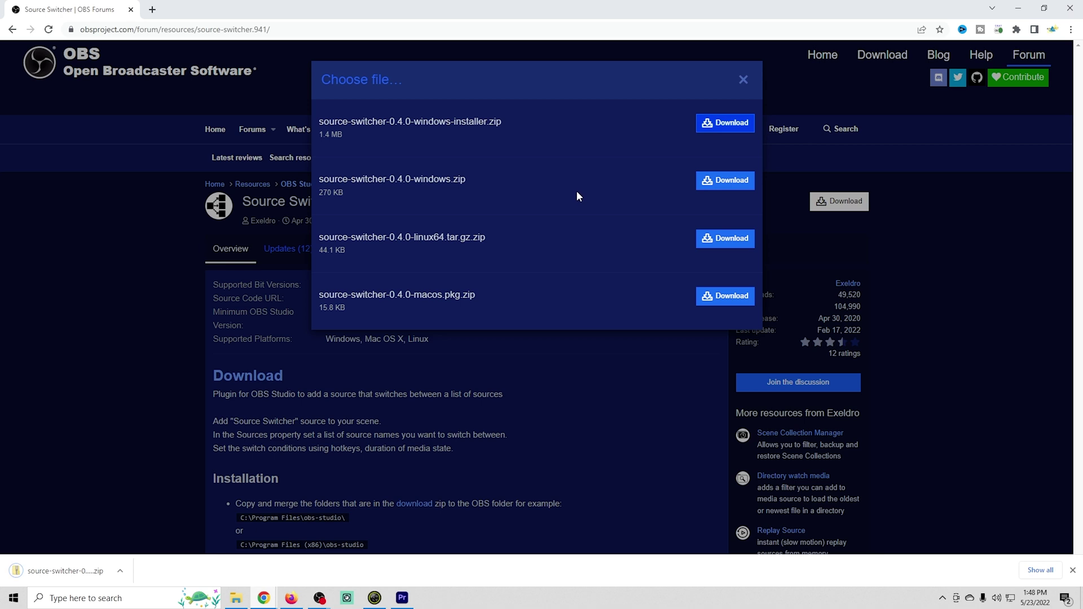
Extract the source-switcher-0.4.0-windows-installer zip into the Downloads folder.
click(236, 599)
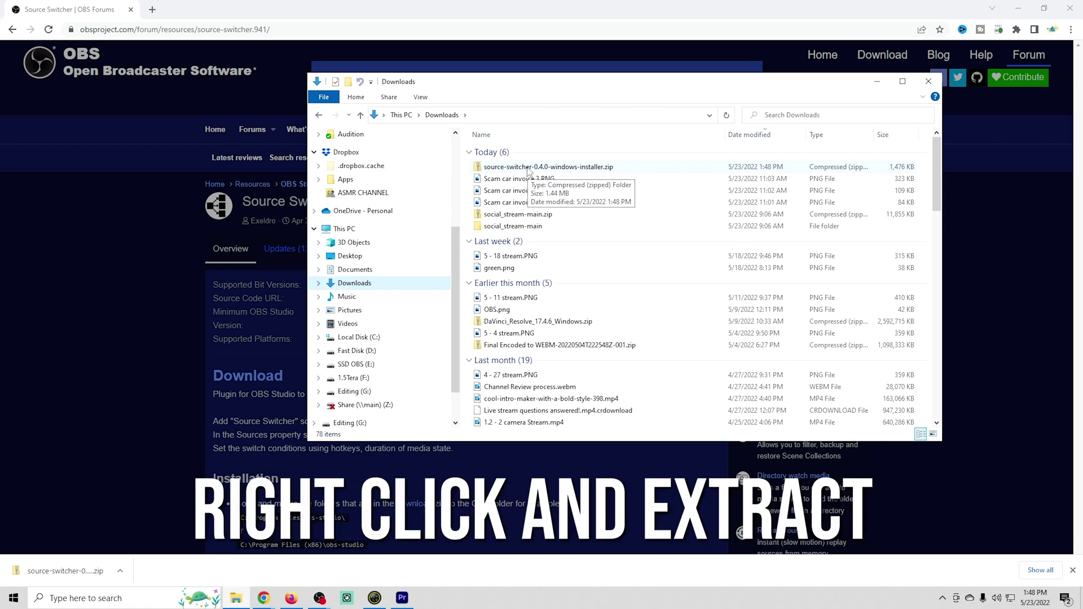
right_click(529, 169)
click(573, 226)
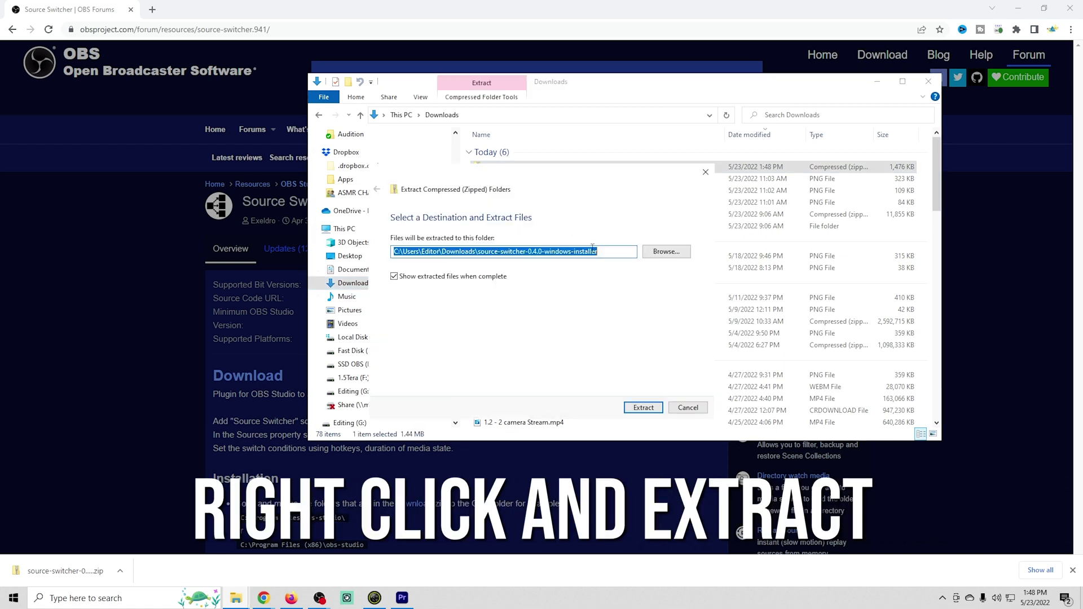
click(645, 408)
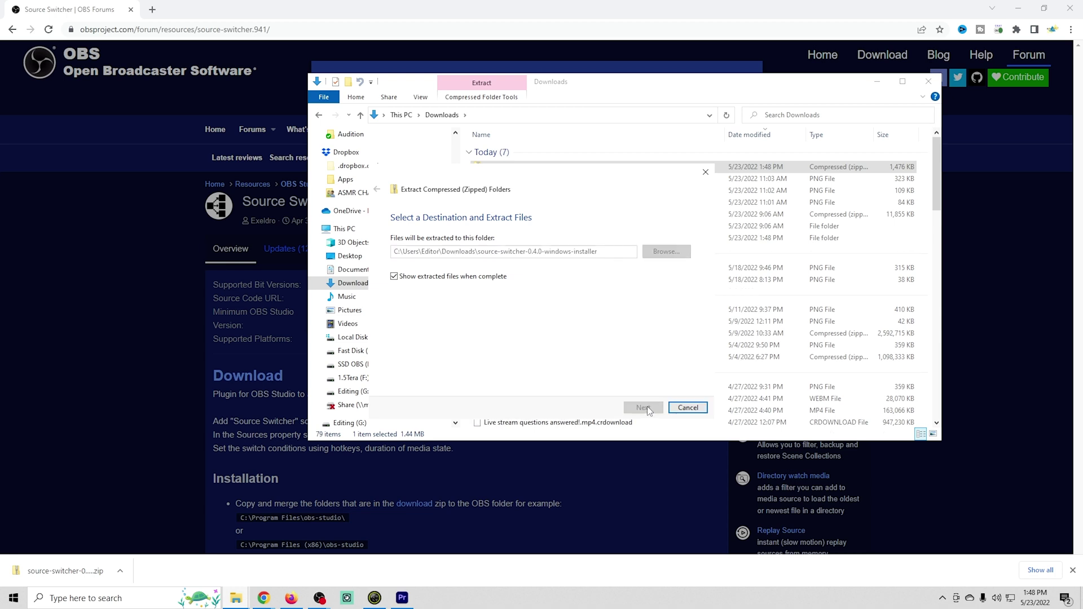
Run the Source Switcher installer past the unrecognized-app warning and install, keeping OBS open.
double_click(537, 167)
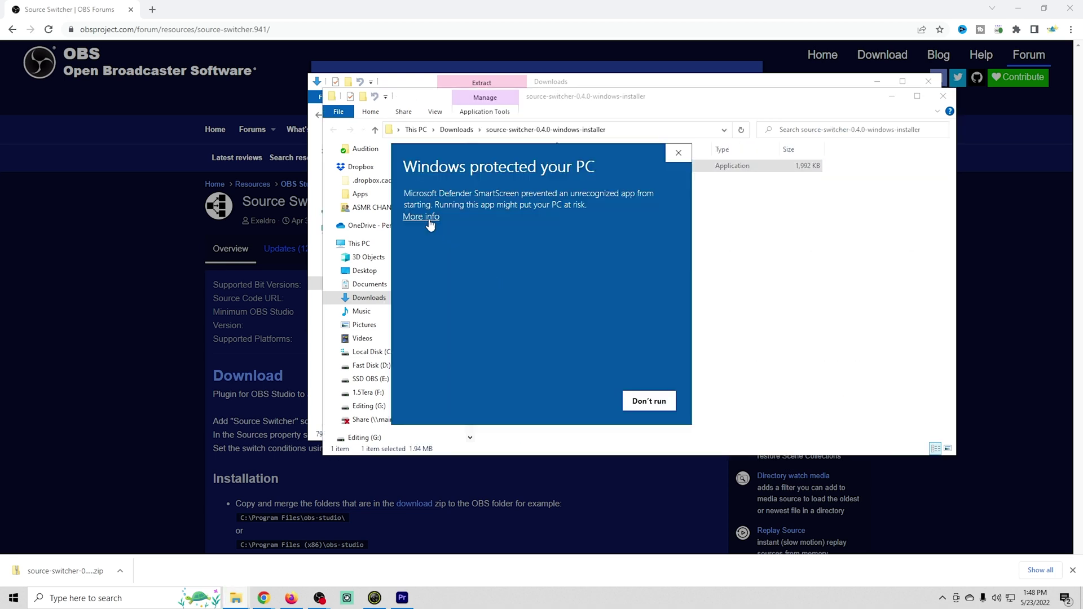
click(428, 219)
click(582, 401)
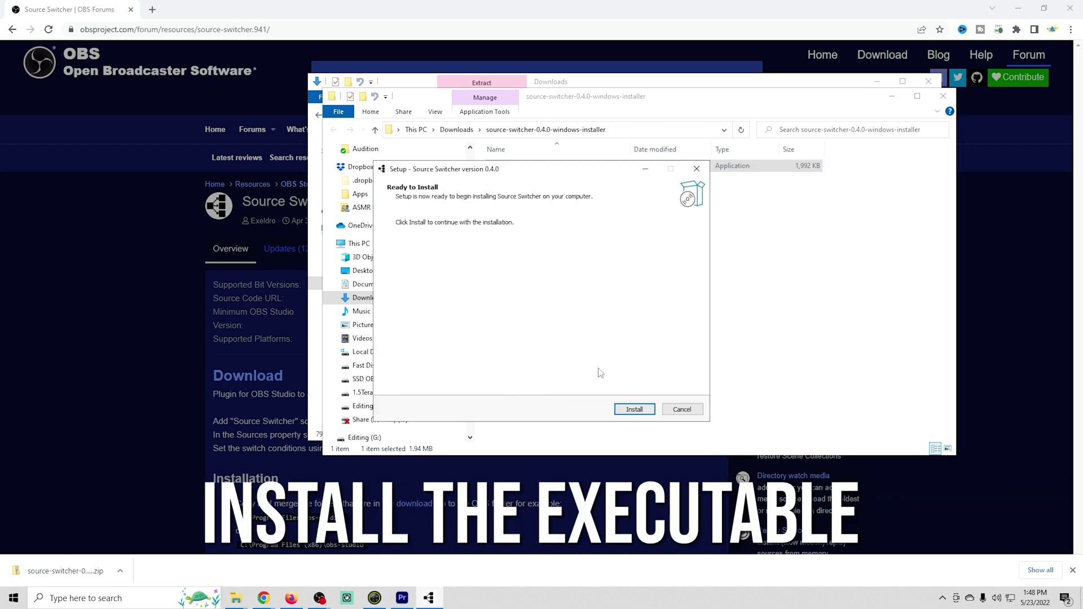
click(634, 408)
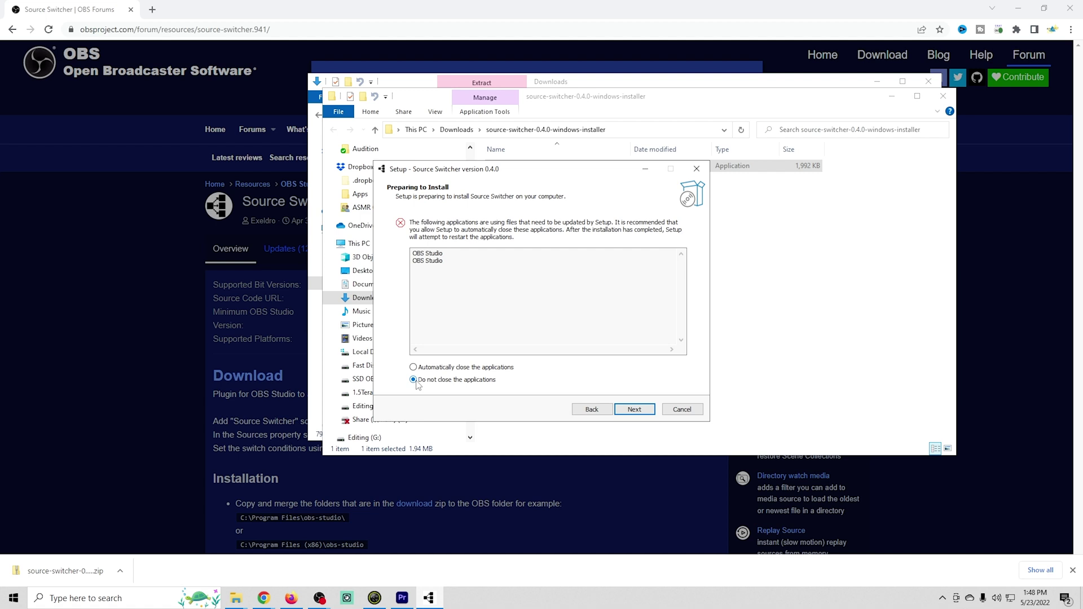
click(634, 410)
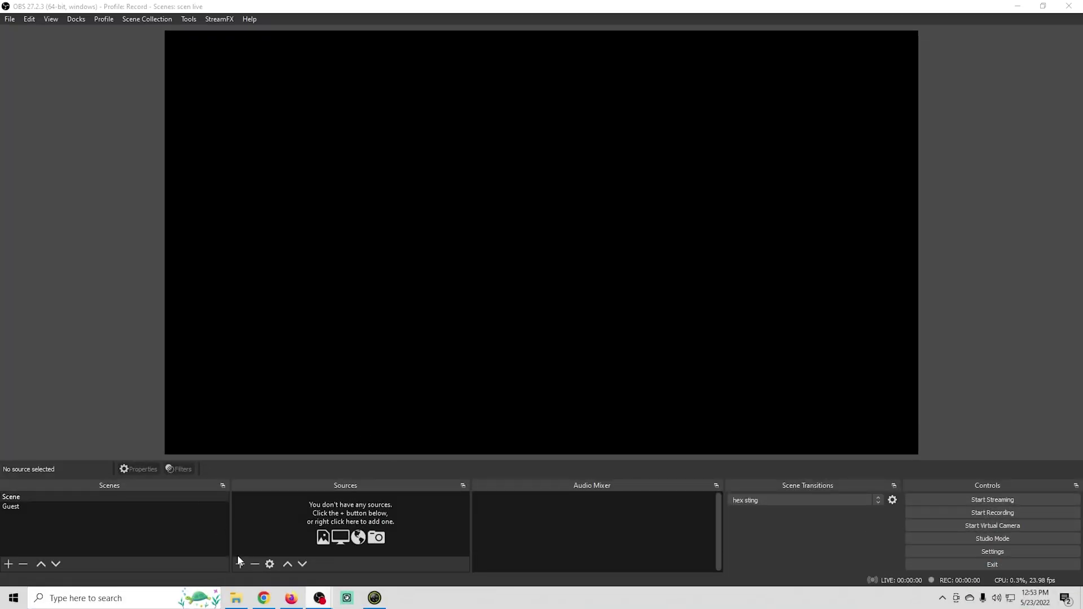
Rename the scene named Scene to Images.
click(15, 500)
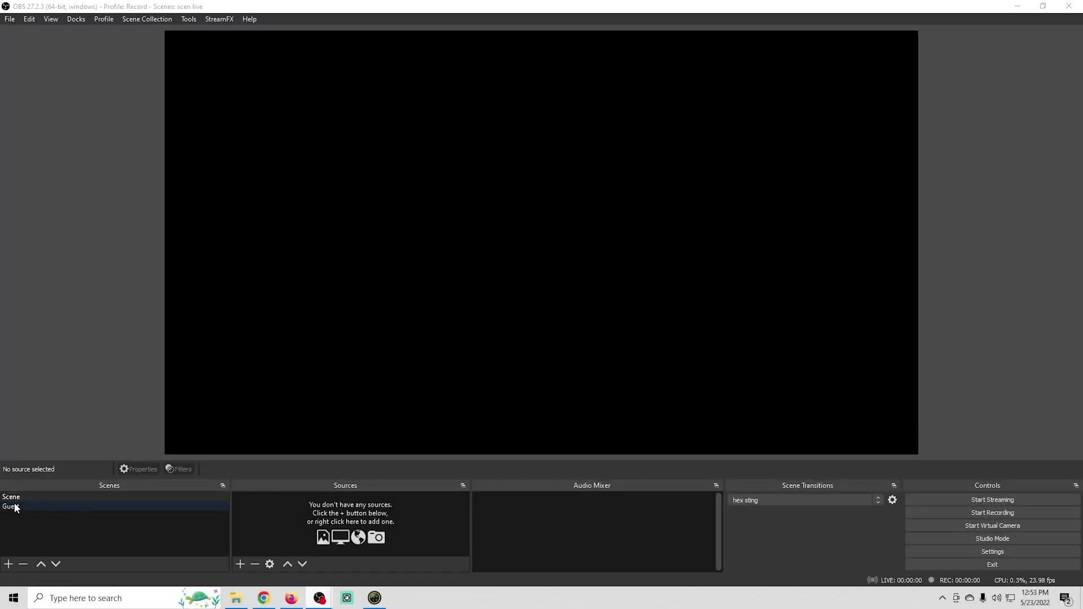
right_click(15, 500)
click(54, 356)
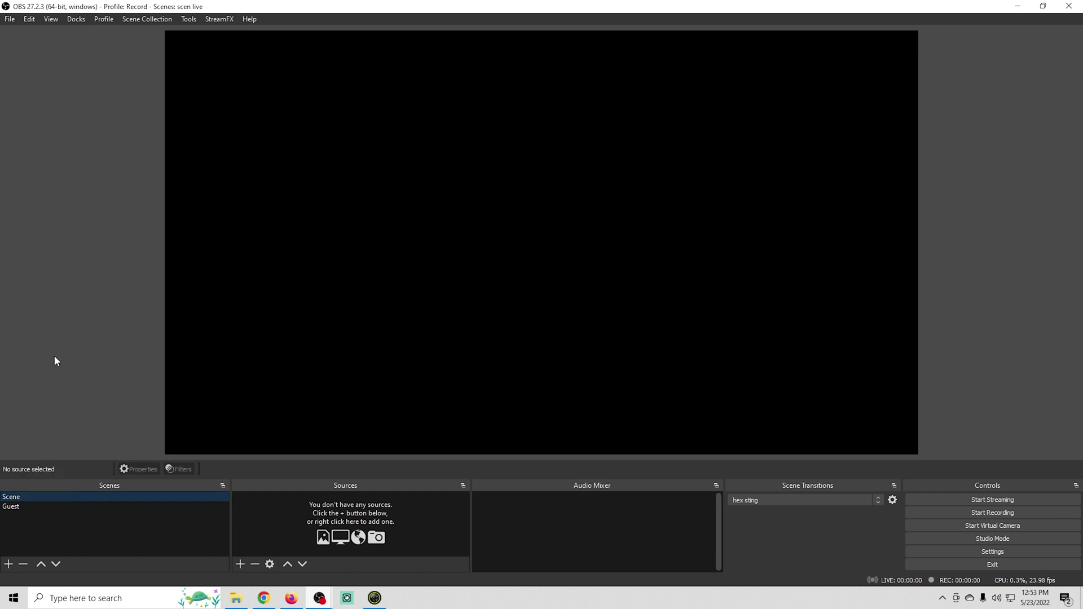
text(Images)
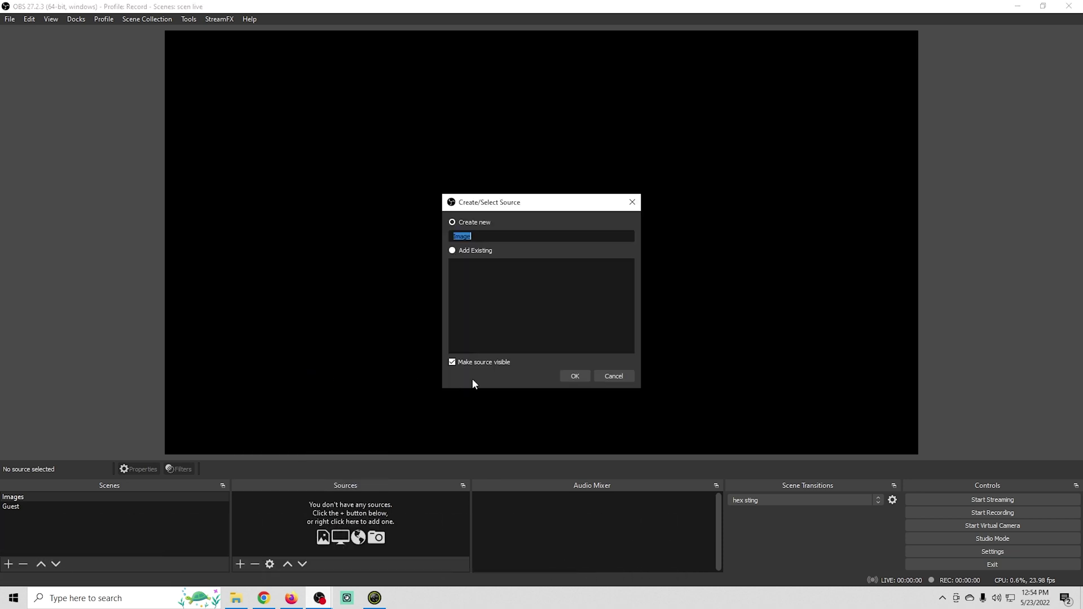
Add an image source named Poly showing Polypop.jpg.
text(Poly)
click(575, 377)
click(712, 460)
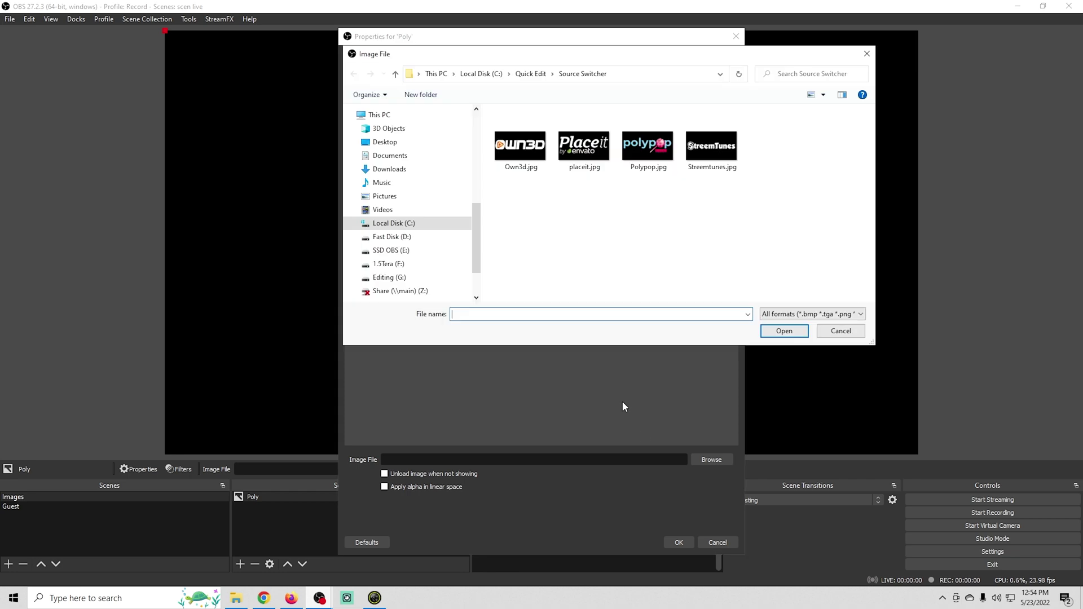
click(666, 147)
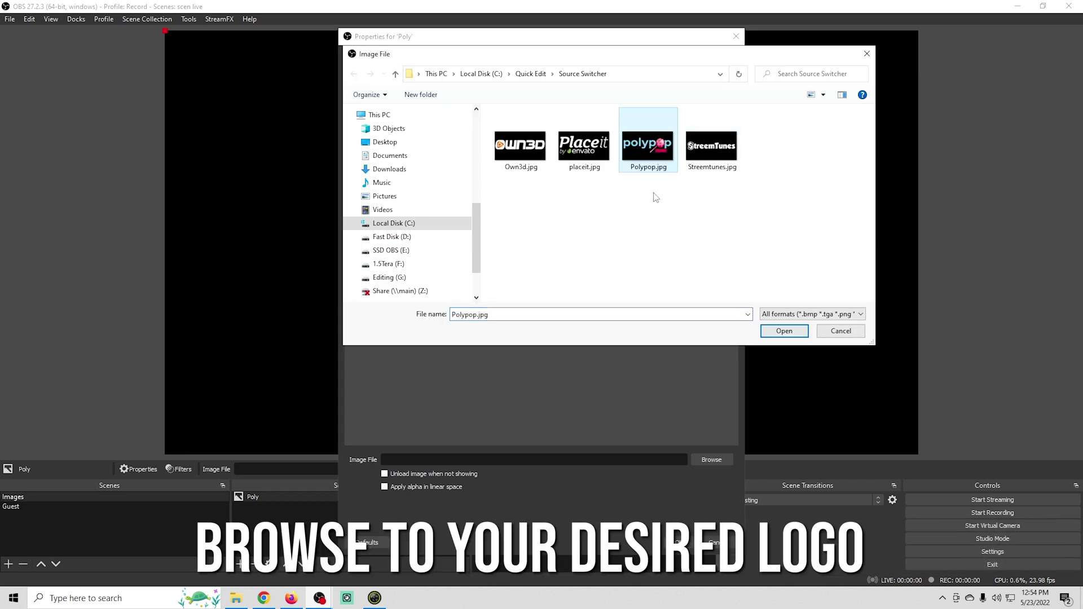
click(785, 332)
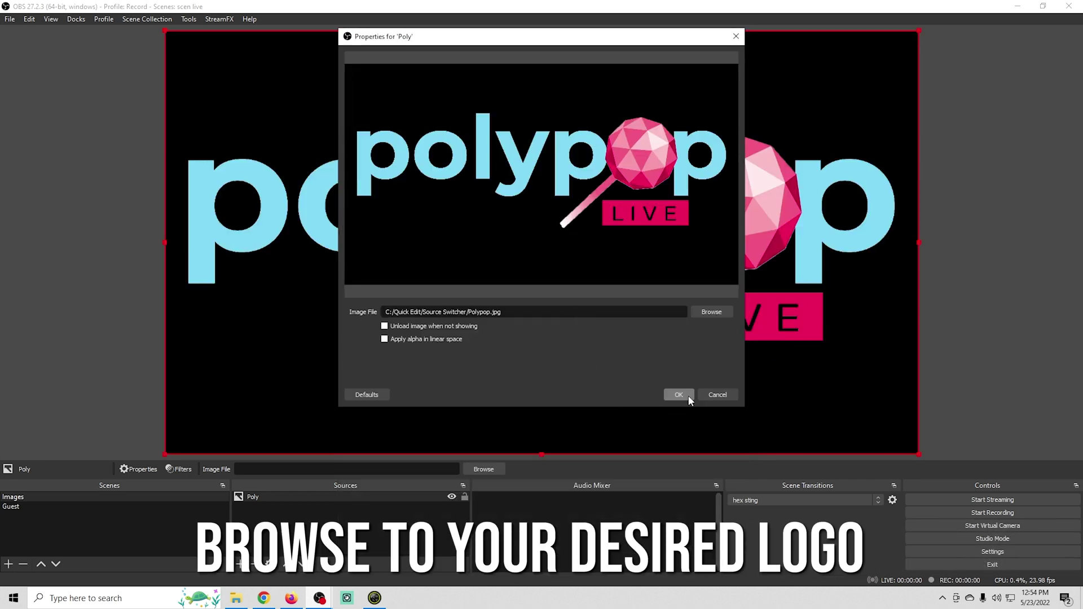
click(690, 395)
Add an image source named Own3d showing Own3d.jpg.
click(241, 566)
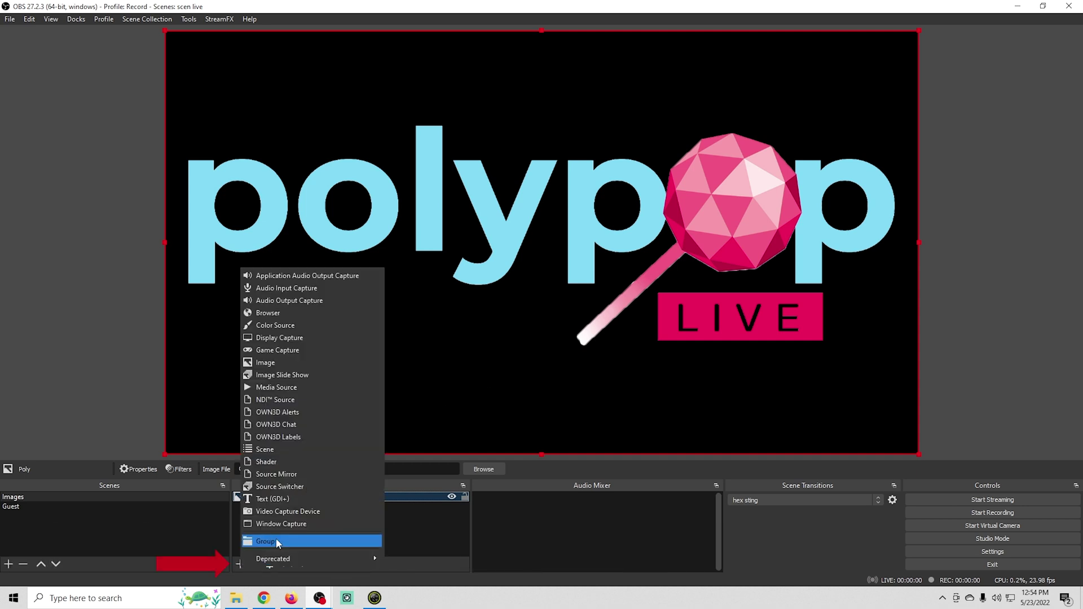
click(276, 363)
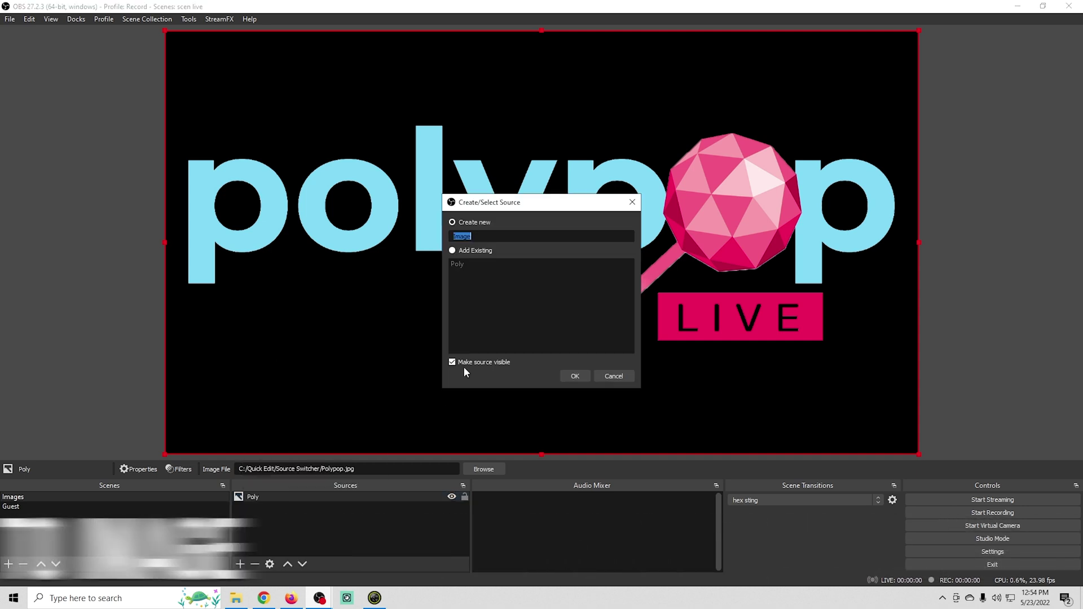
text(Own3d)
click(571, 374)
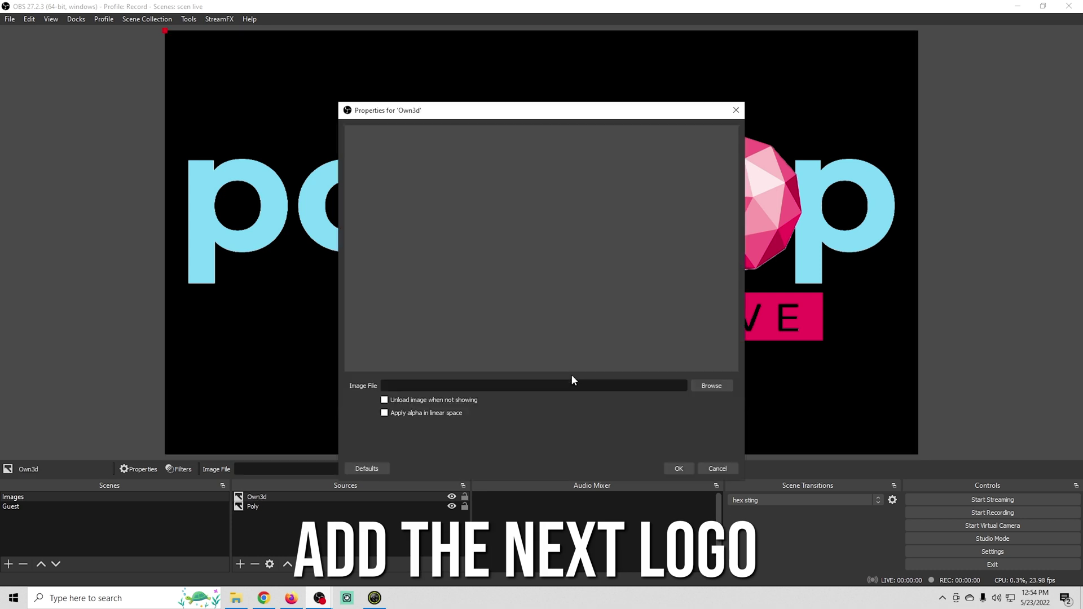
click(711, 386)
click(528, 240)
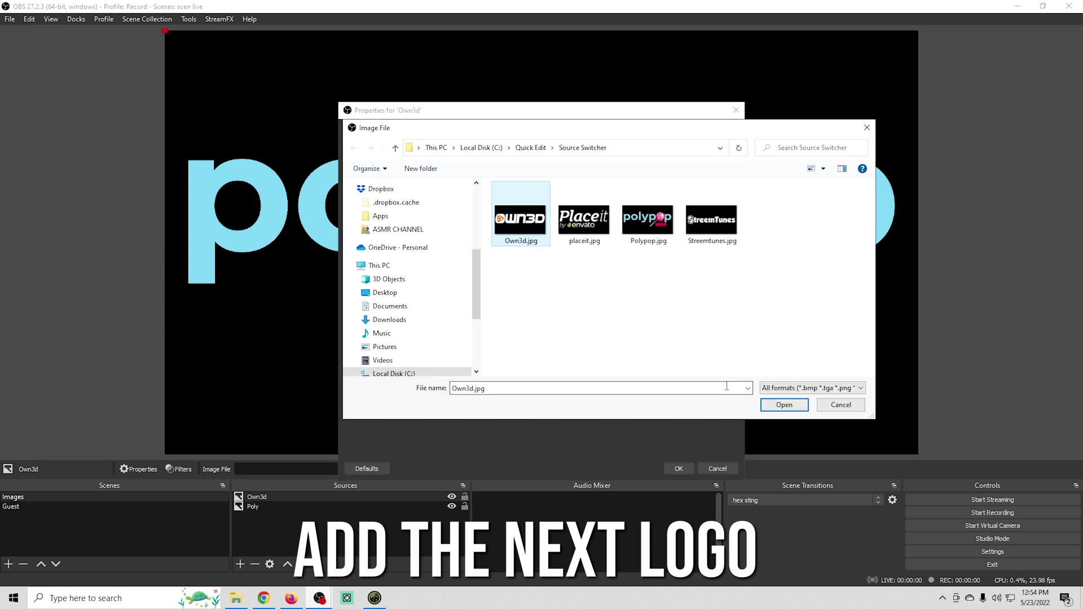
click(784, 405)
click(679, 469)
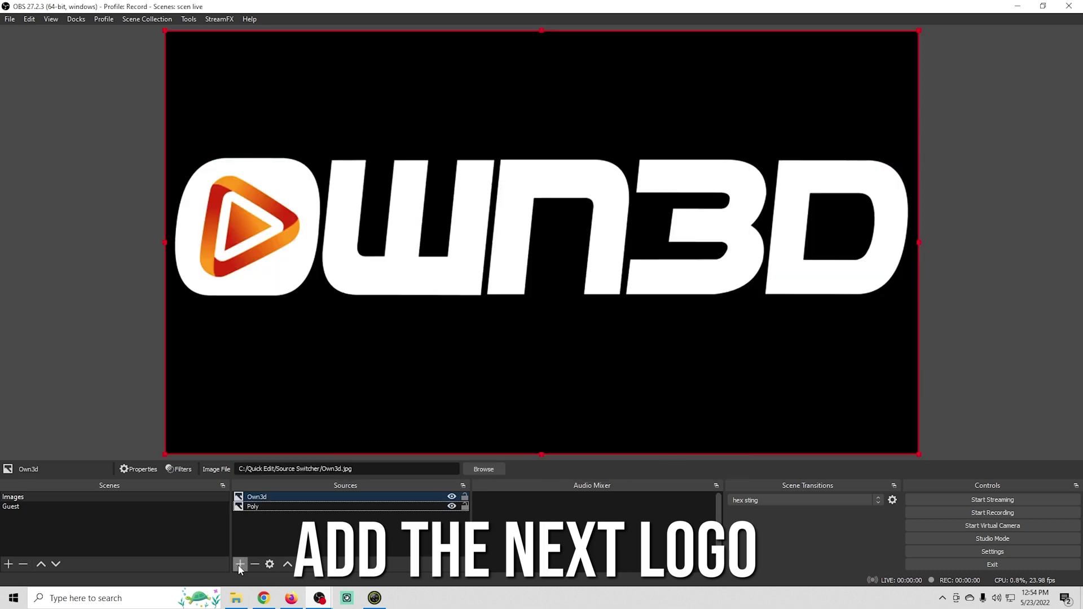
Add an image source named Placeit showing placeit.jpg.
click(239, 564)
click(296, 364)
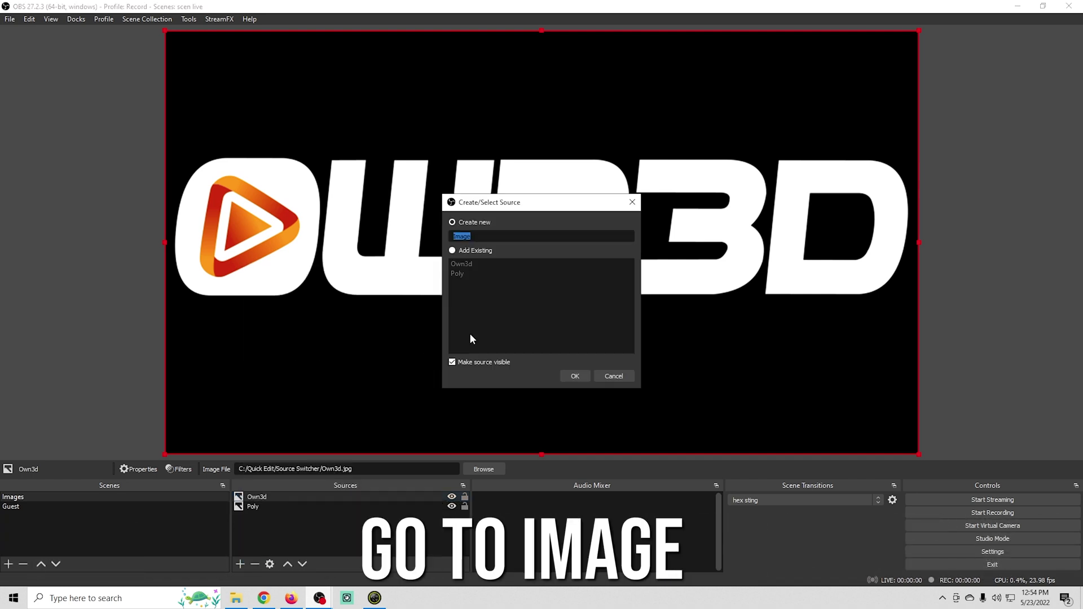
text(Placeit)
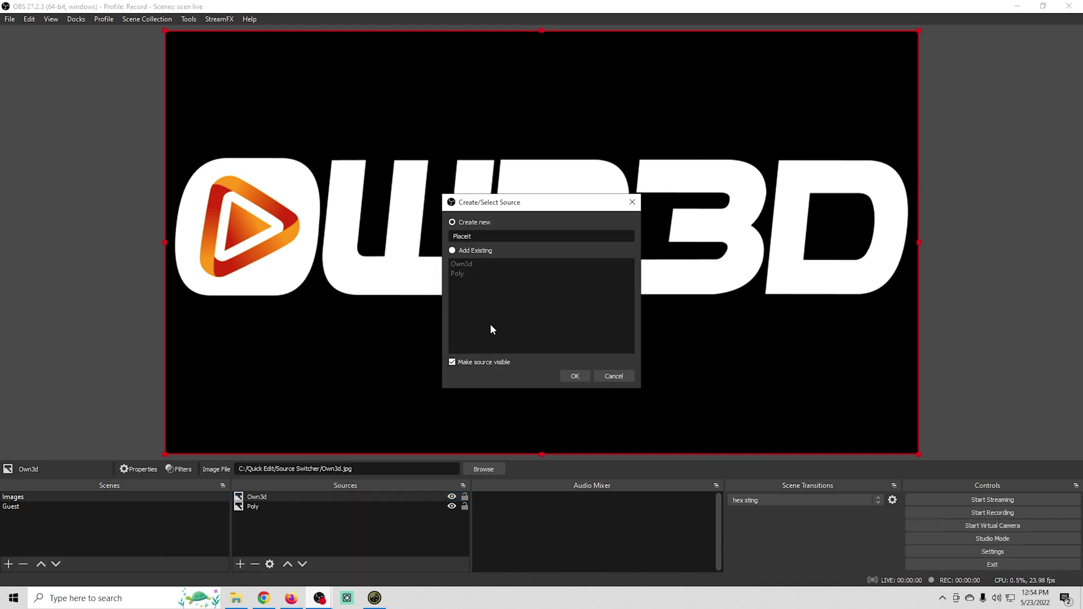
click(575, 376)
click(726, 384)
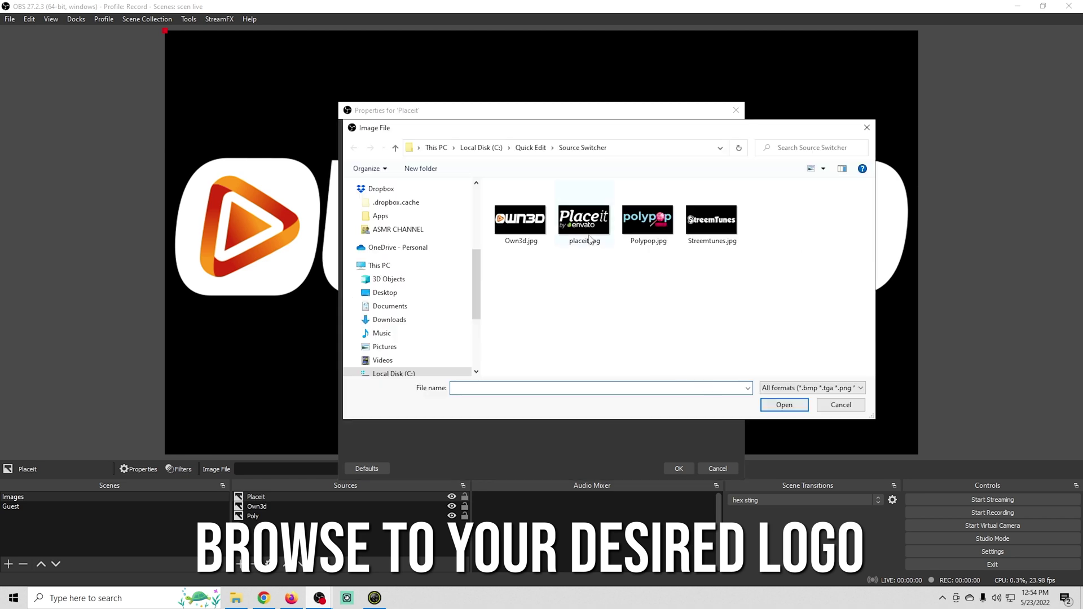
click(584, 223)
click(785, 405)
click(679, 468)
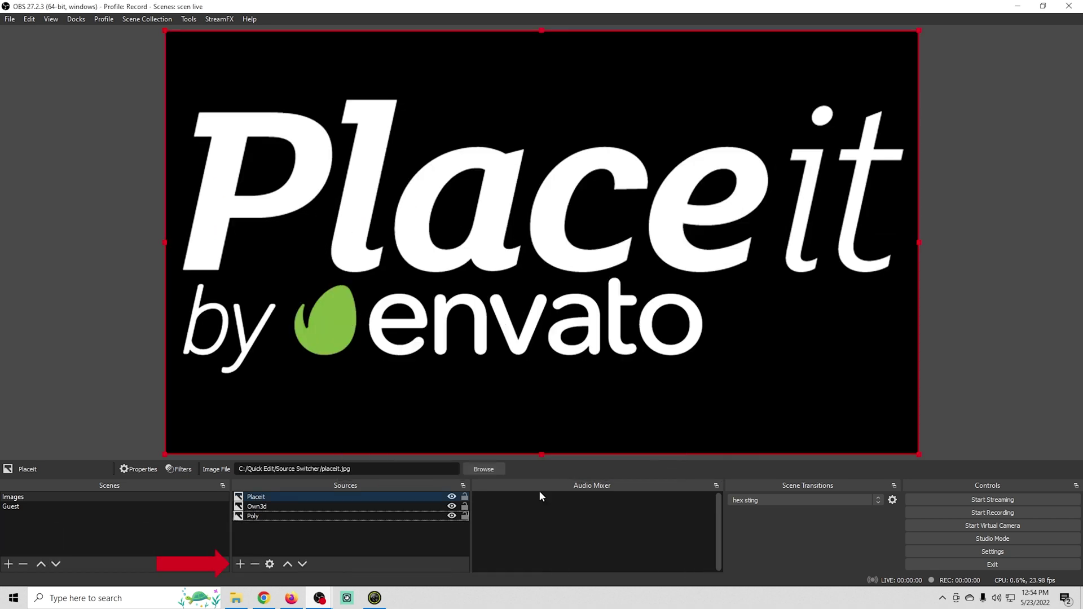
Add a Streemtunes image source showing Streemtunes.jpg, then go to the Guest scene.
click(240, 564)
click(266, 357)
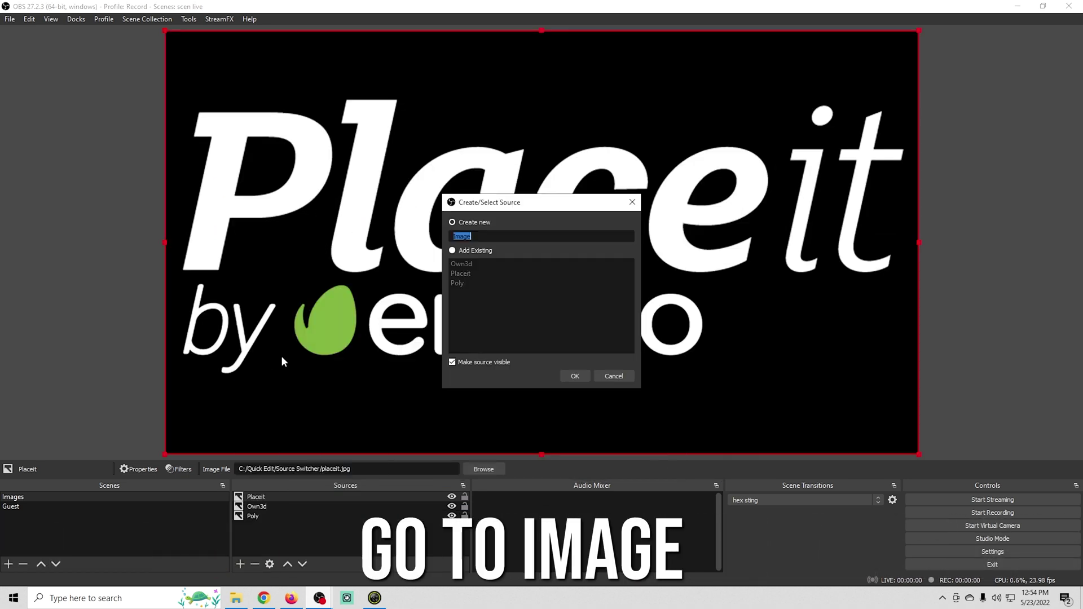
text(StreemTu)
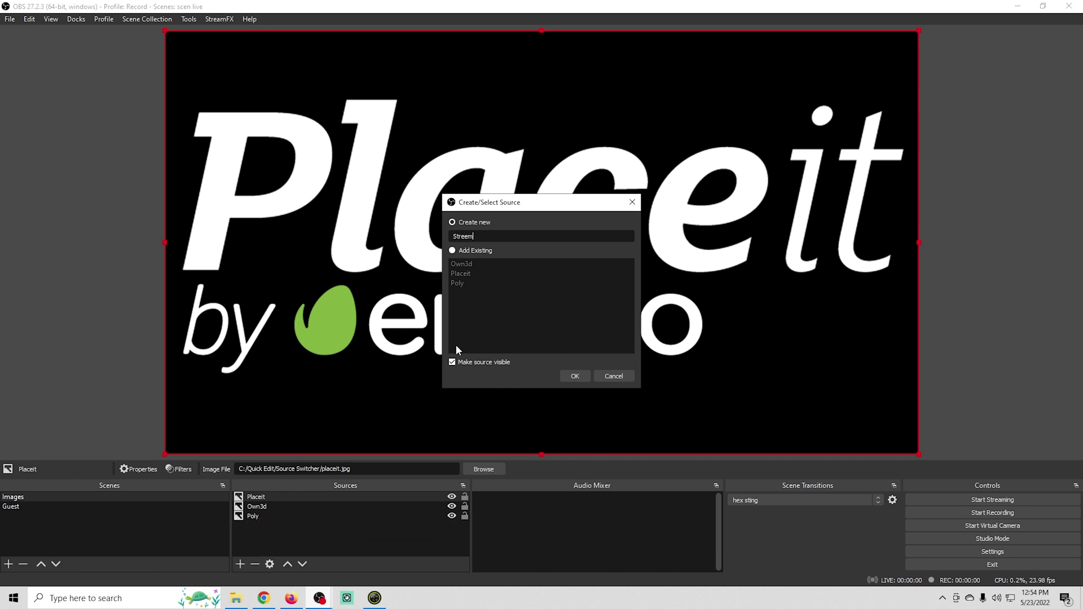
key(BackSpace)
key(BackSpace)
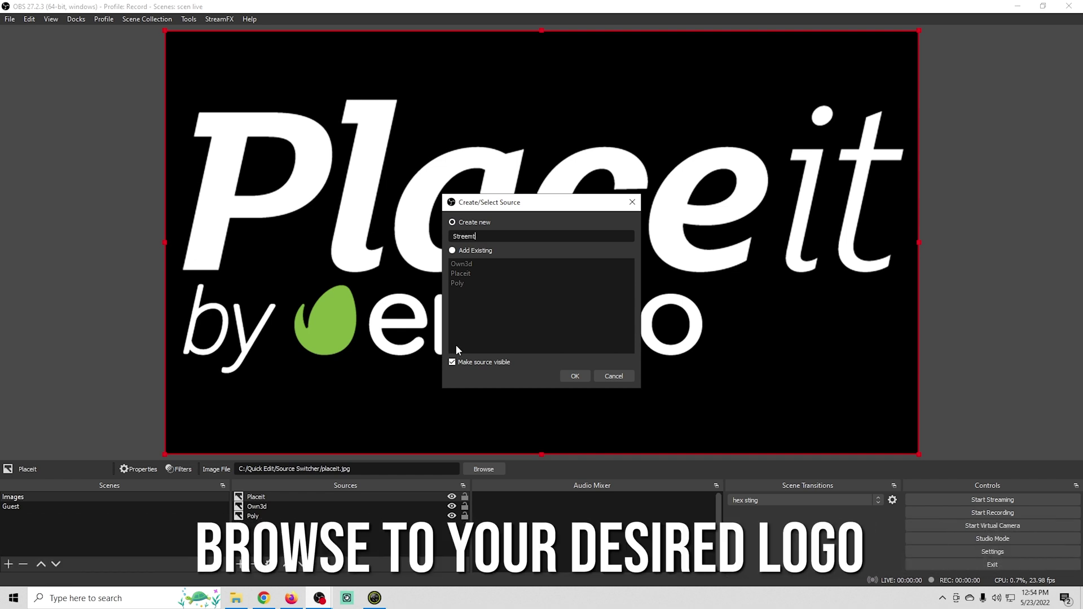
text(tunes)
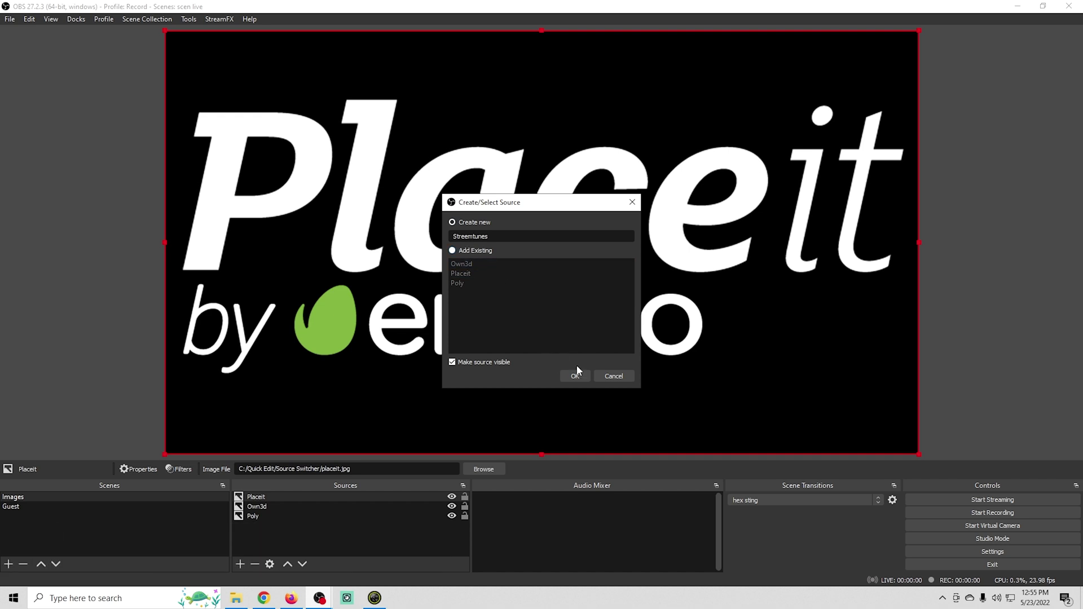
click(575, 376)
click(709, 382)
click(693, 233)
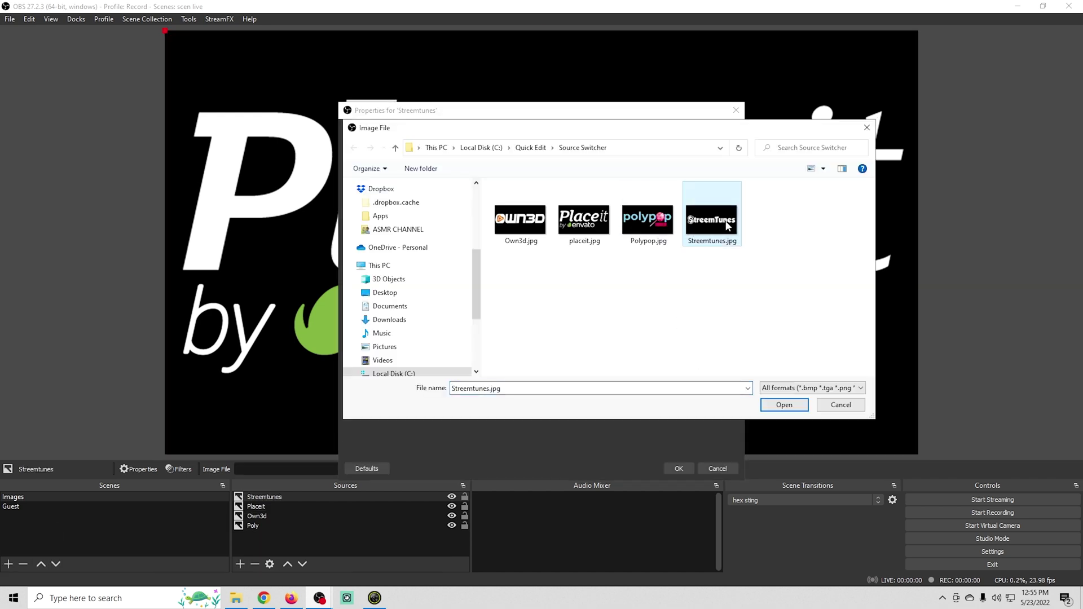
click(785, 404)
click(679, 469)
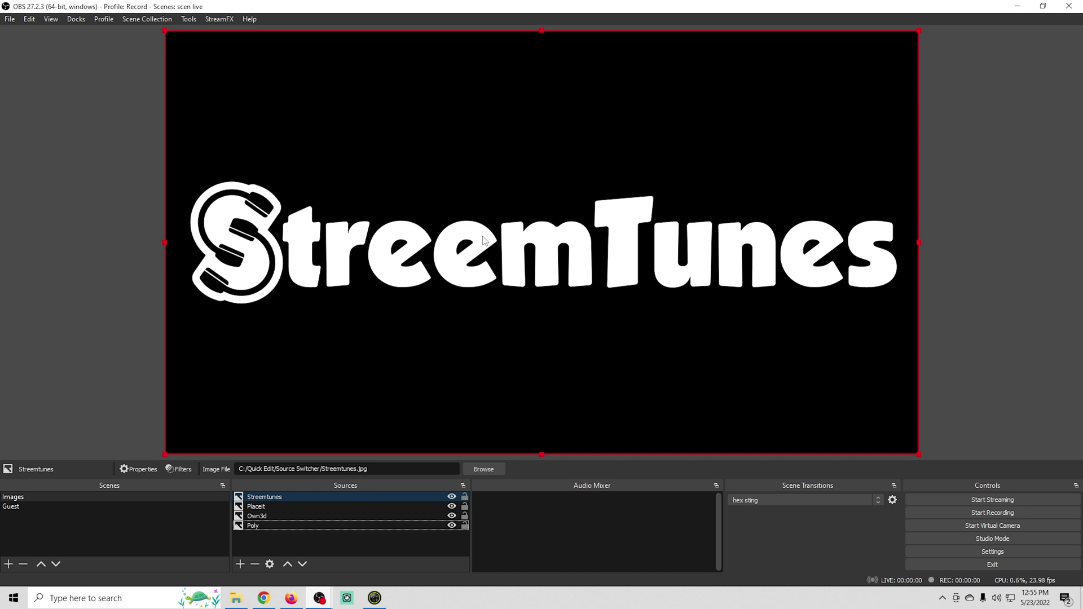
click(39, 506)
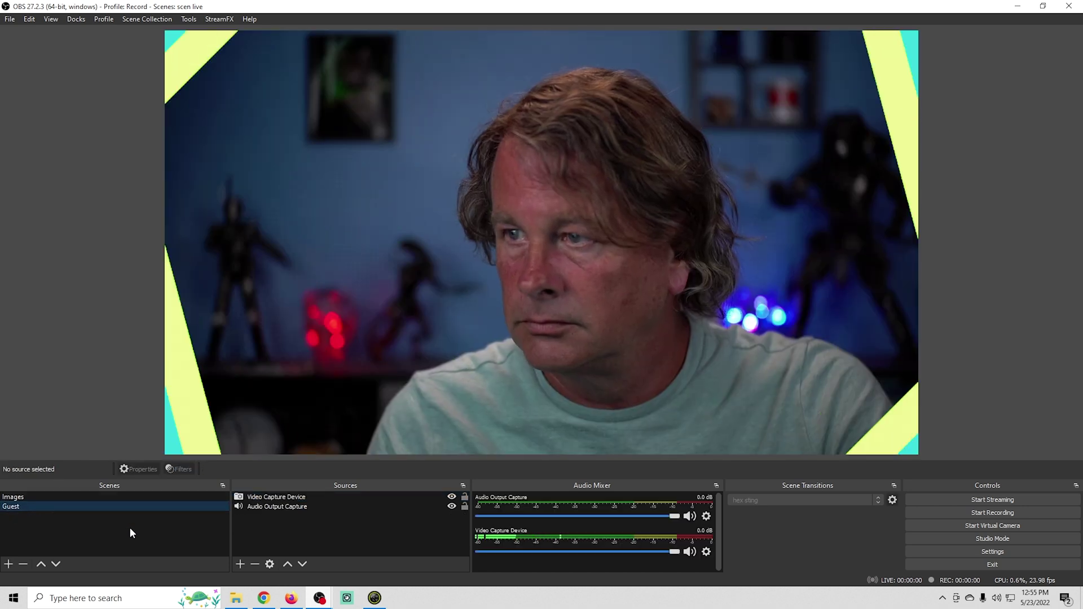
Add a Source Switcher to the Guest scene with Streemtunes as its first entry.
click(242, 565)
click(327, 484)
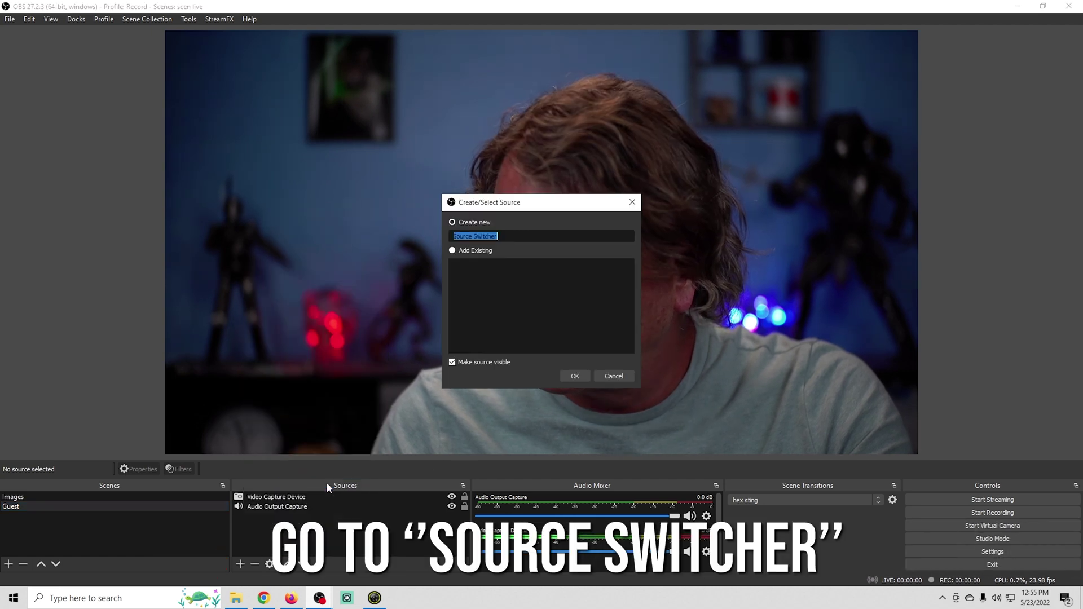
click(575, 377)
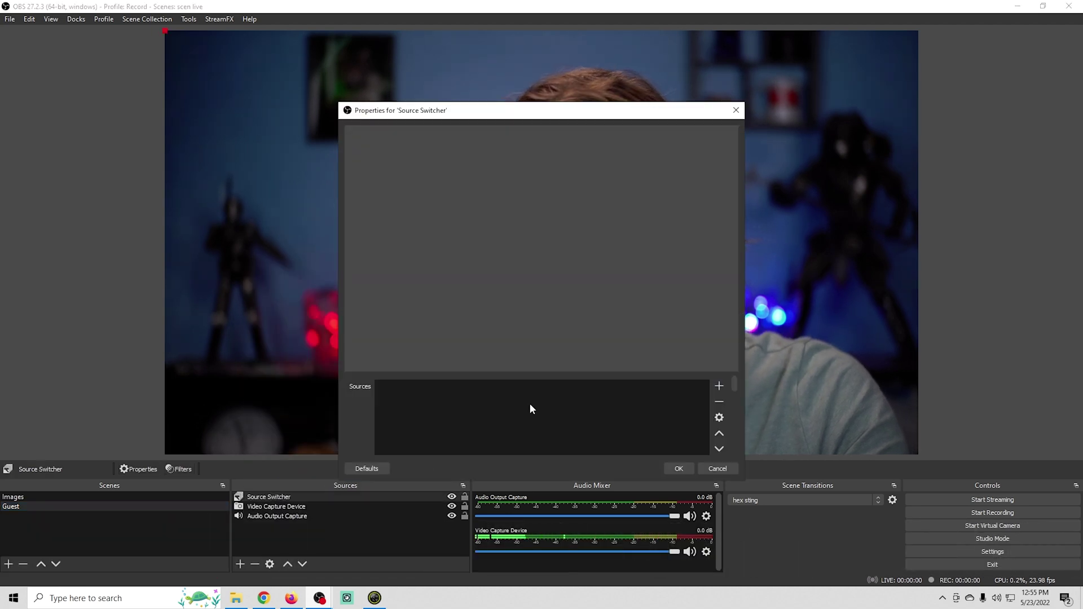
click(720, 387)
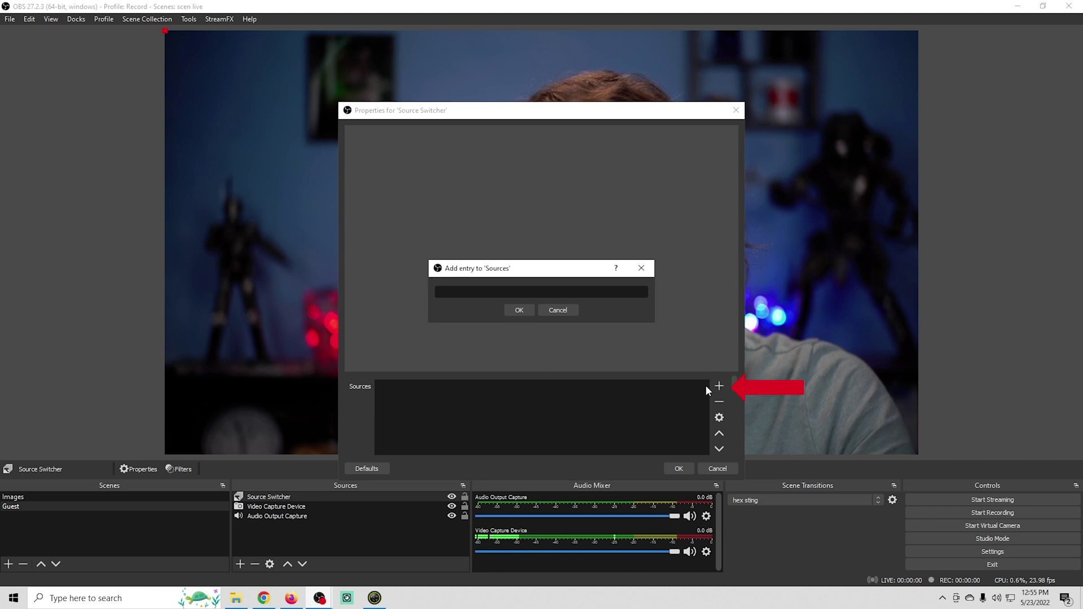
text(Str)
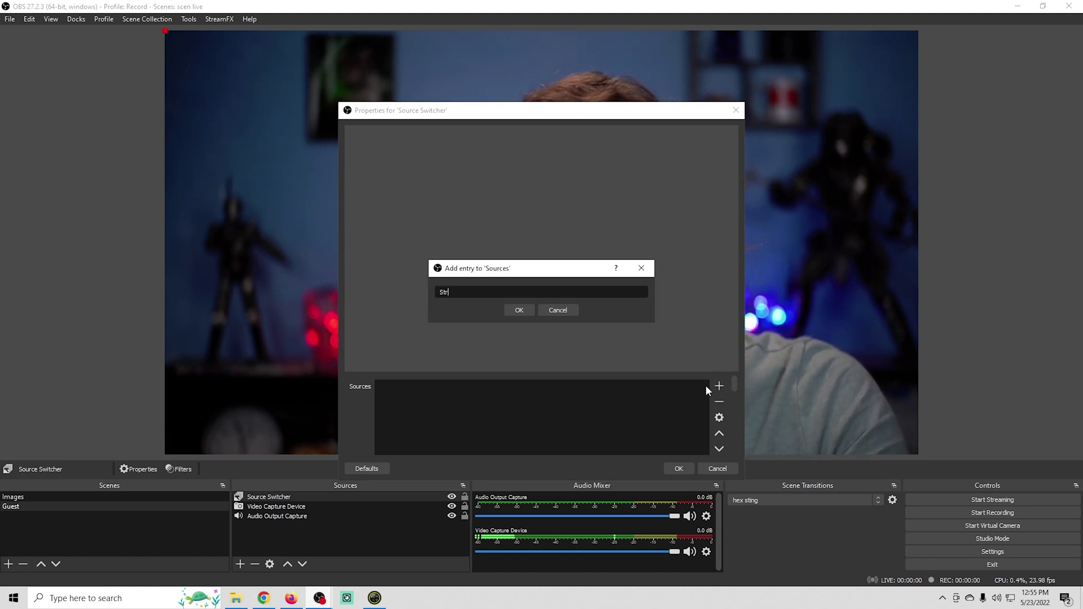
text(teemtu)
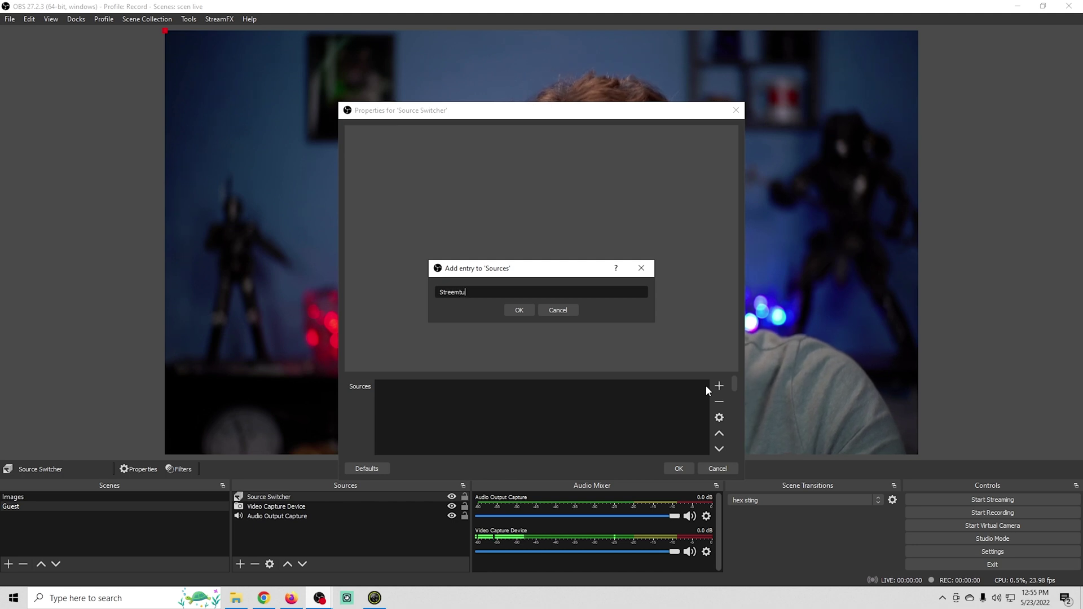
text(nes)
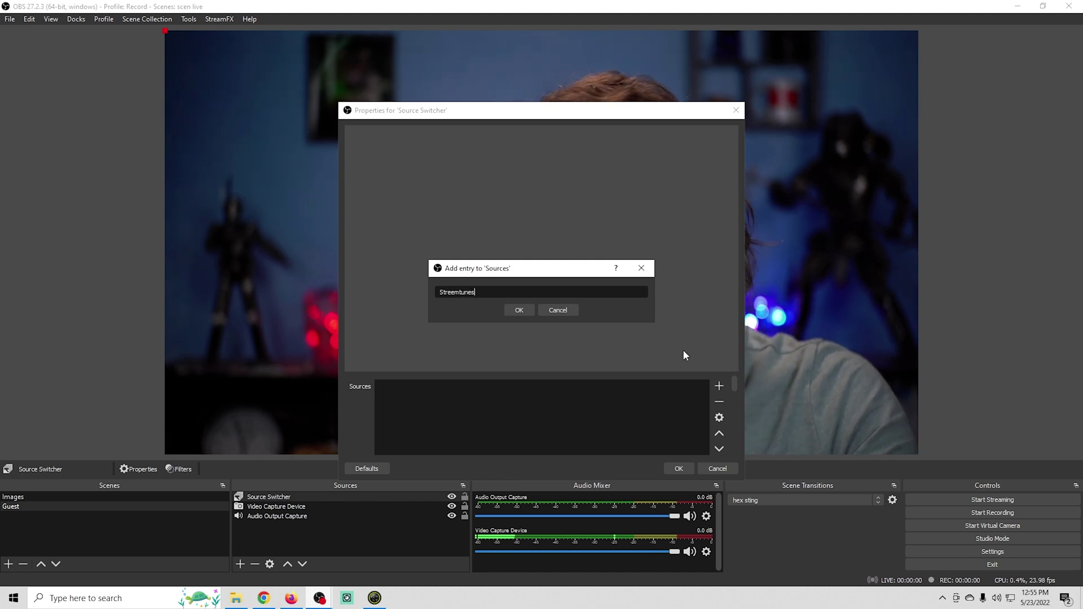
click(528, 313)
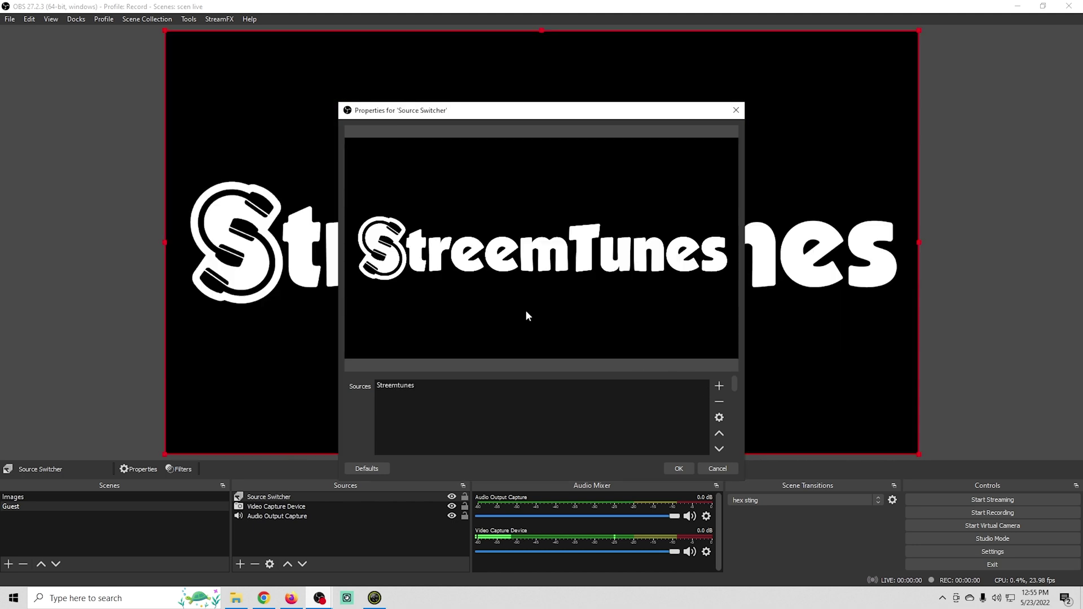
click(64, 495)
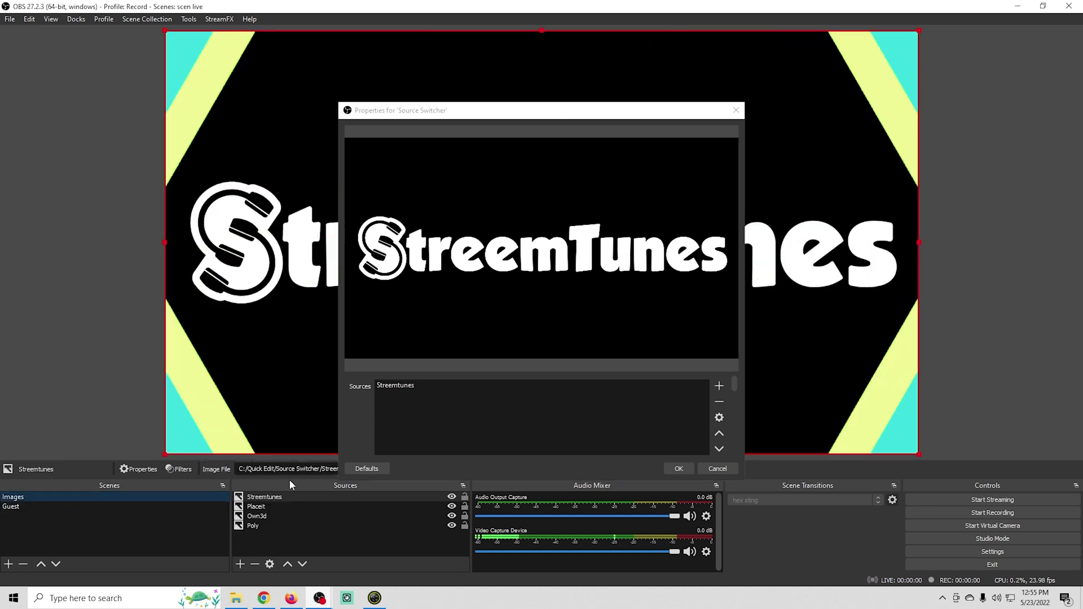
Add Placeit, Own3d and Poly entries to the switcher and apply its settings.
click(719, 386)
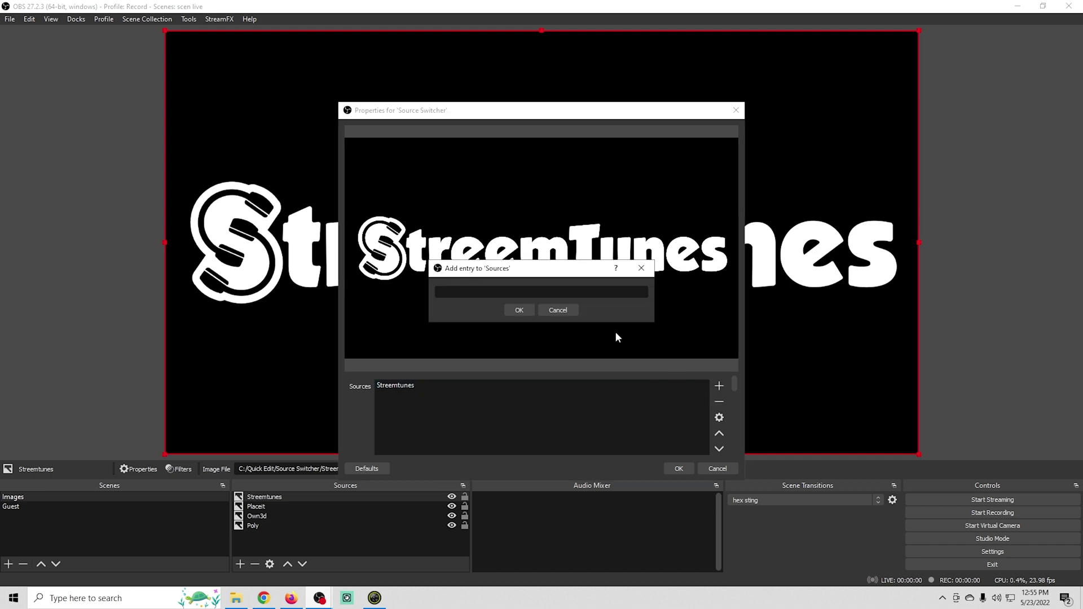
text(Placeit)
click(529, 311)
click(719, 386)
click(519, 310)
click(719, 386)
text(Poly)
key(Return)
click(679, 468)
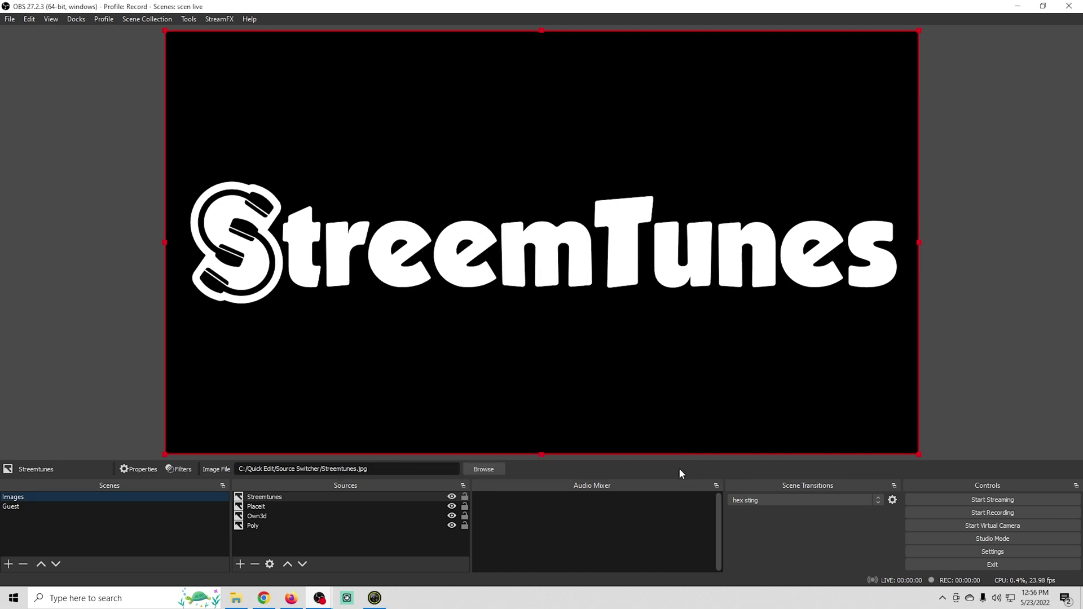
click(56, 506)
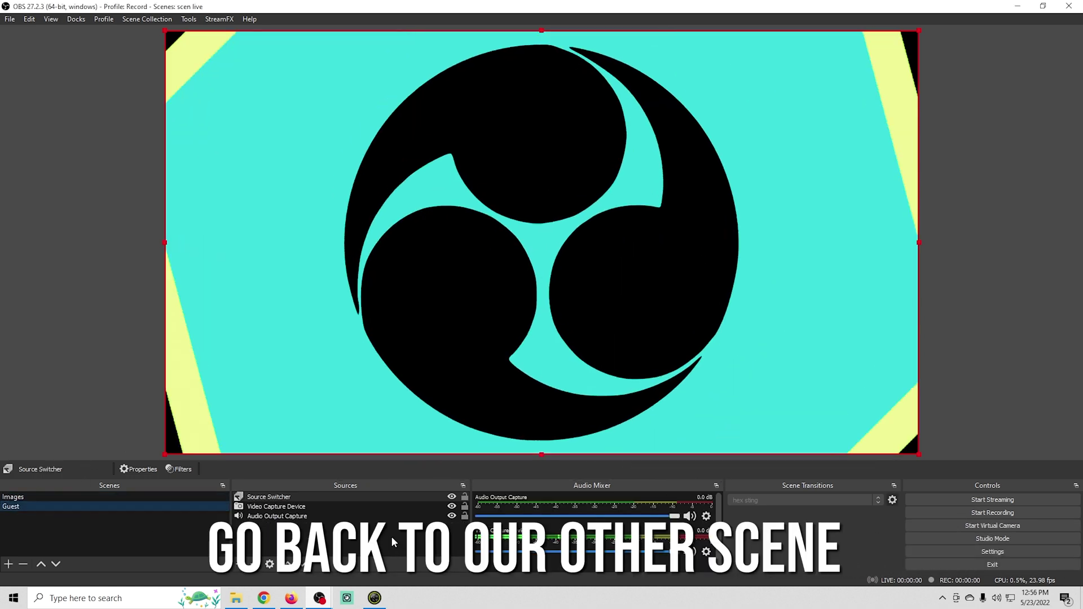
Enable Time Switch on the Source Switcher, keeping the 5000 ms duration.
right_click(348, 496)
click(370, 486)
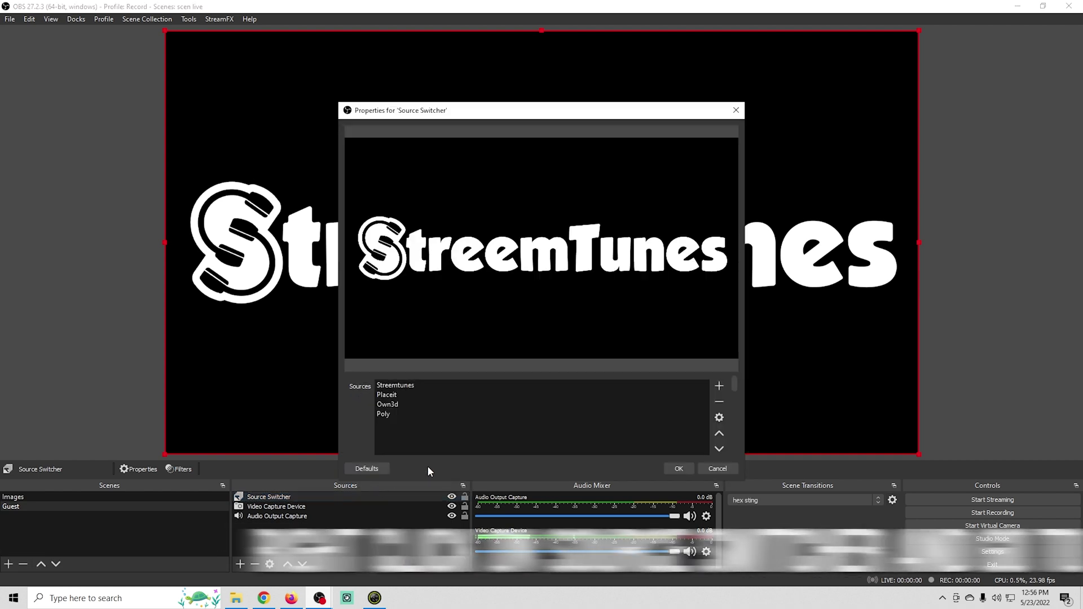
drag(668, 110, 685, 29)
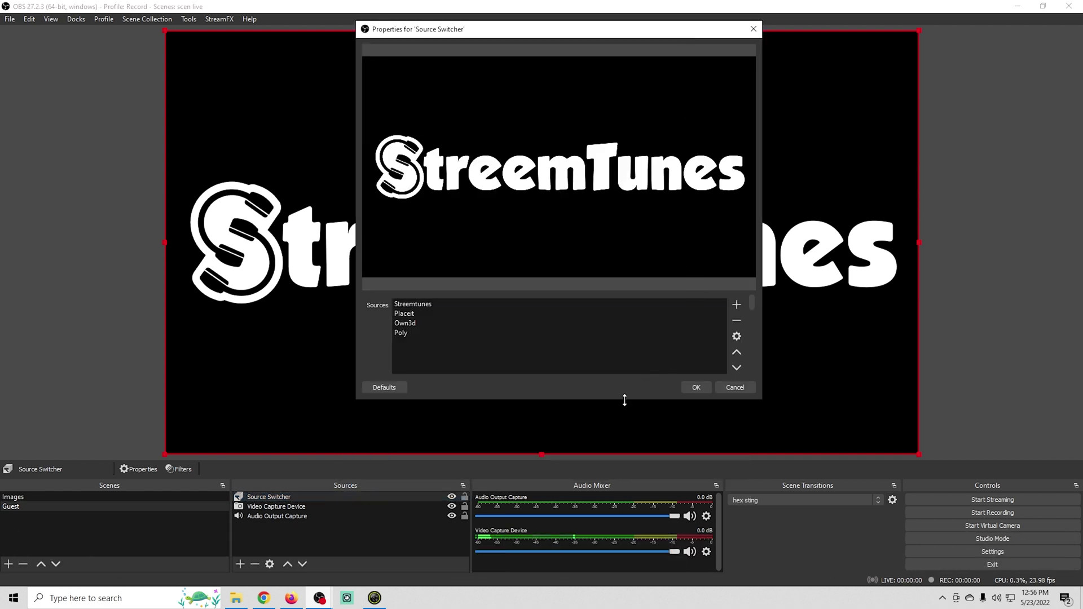
drag(625, 400, 620, 491)
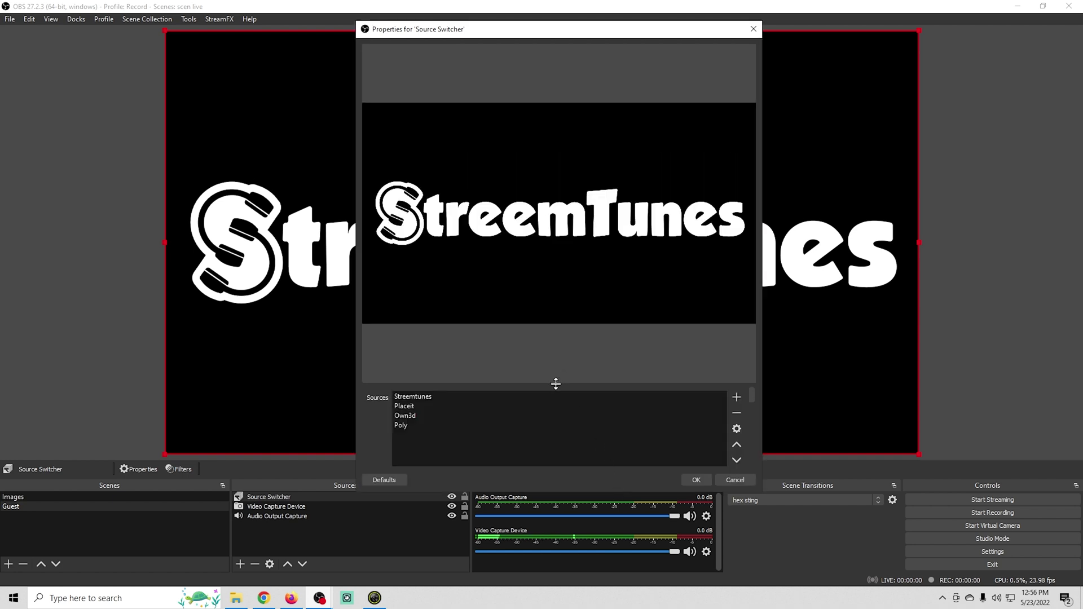
drag(556, 385, 542, 255)
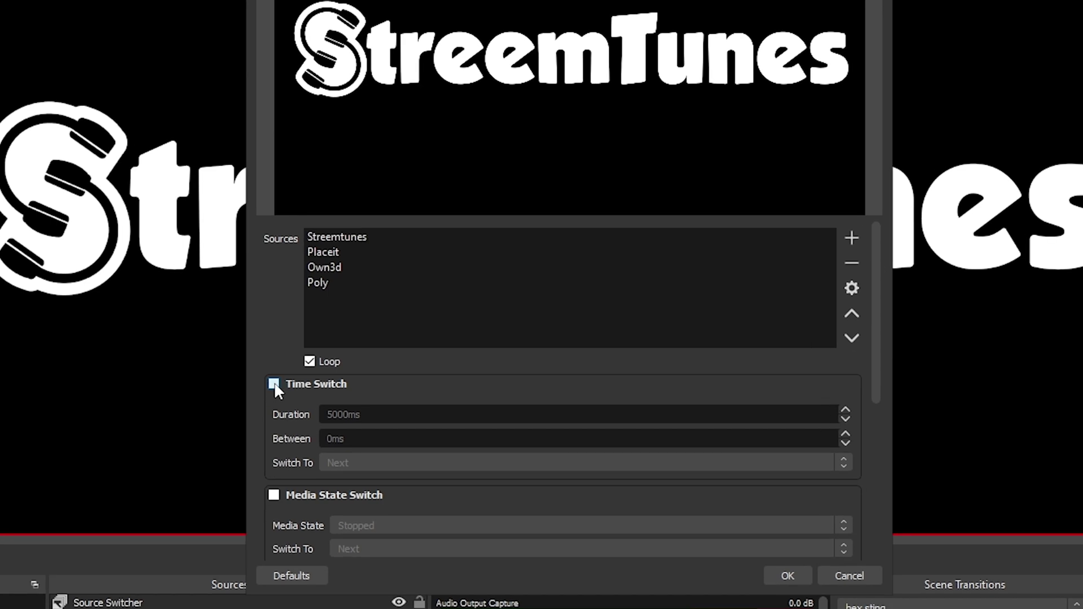
click(274, 384)
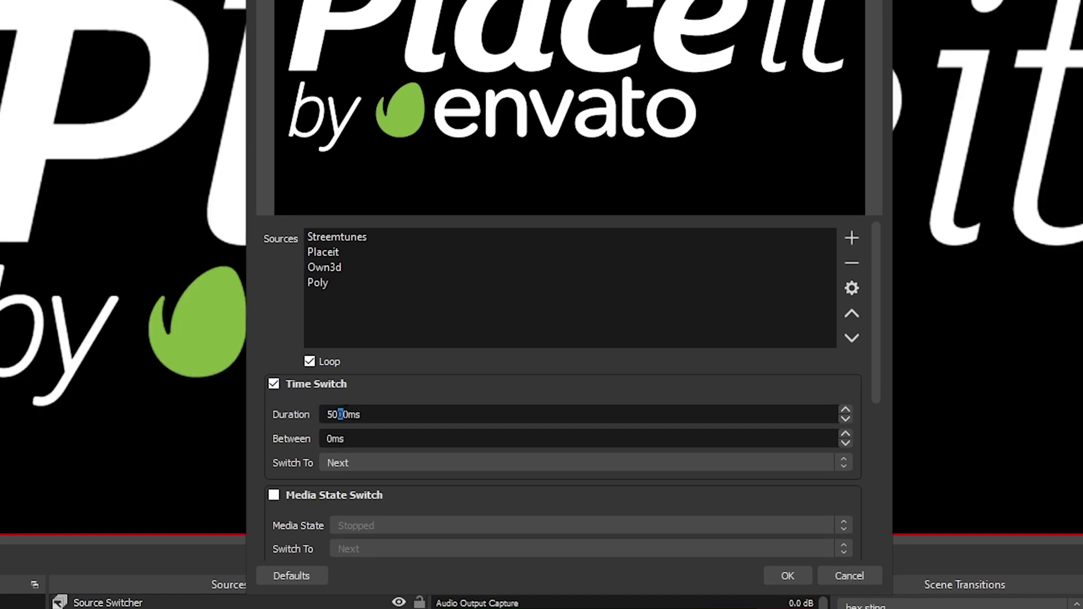
drag(338, 415, 356, 415)
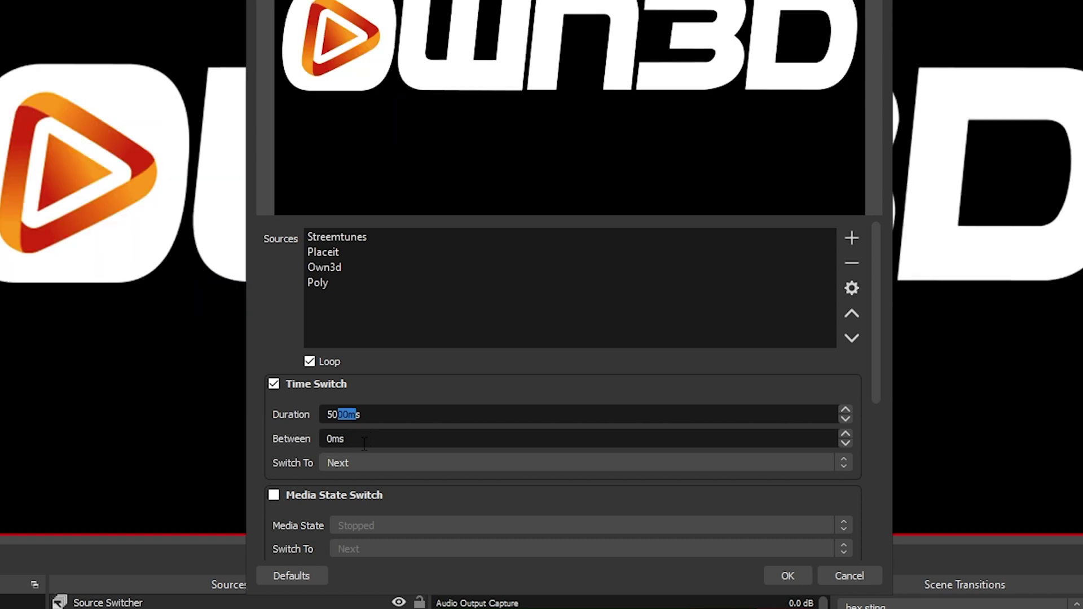
scroll(364, 444, down, 2)
Set the Source Switcher's transition type to Slide instead of Swipe.
click(344, 304)
scroll(316, 367, down, 1)
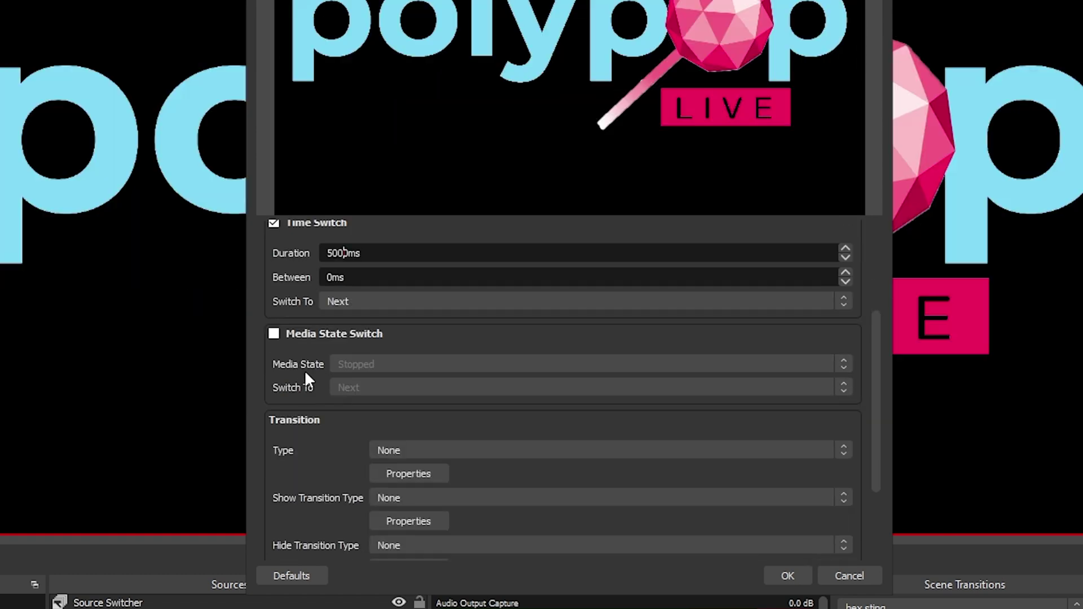
scroll(365, 439, down, 2)
click(449, 343)
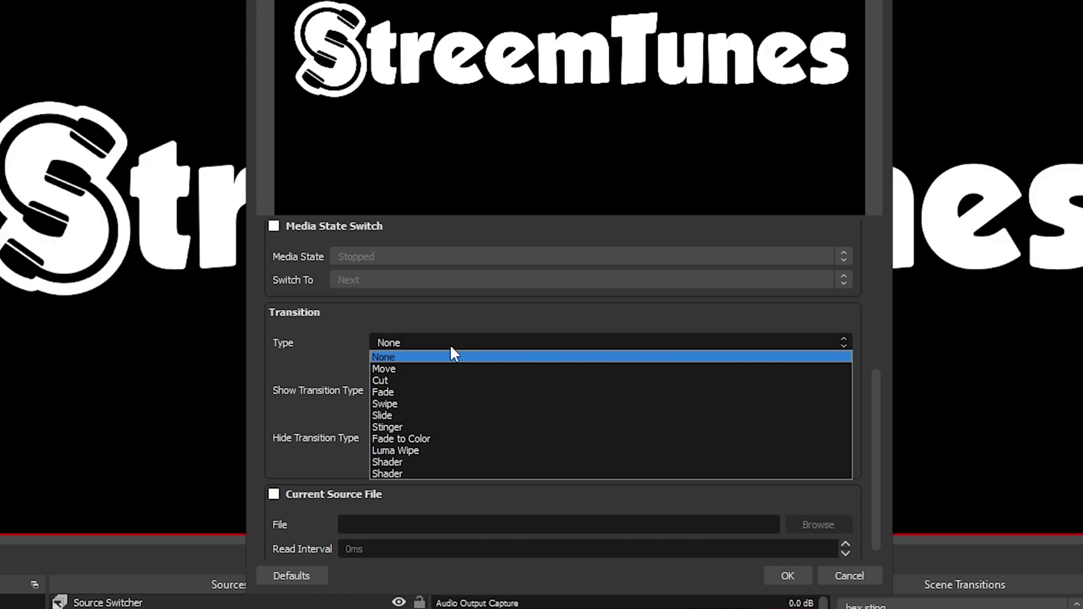
click(426, 405)
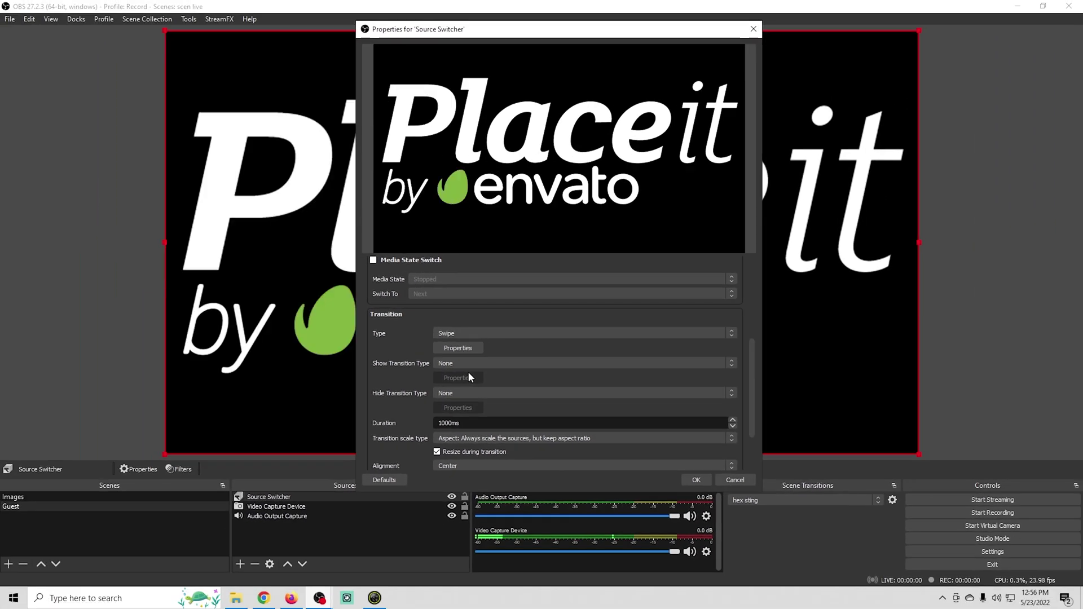
click(464, 333)
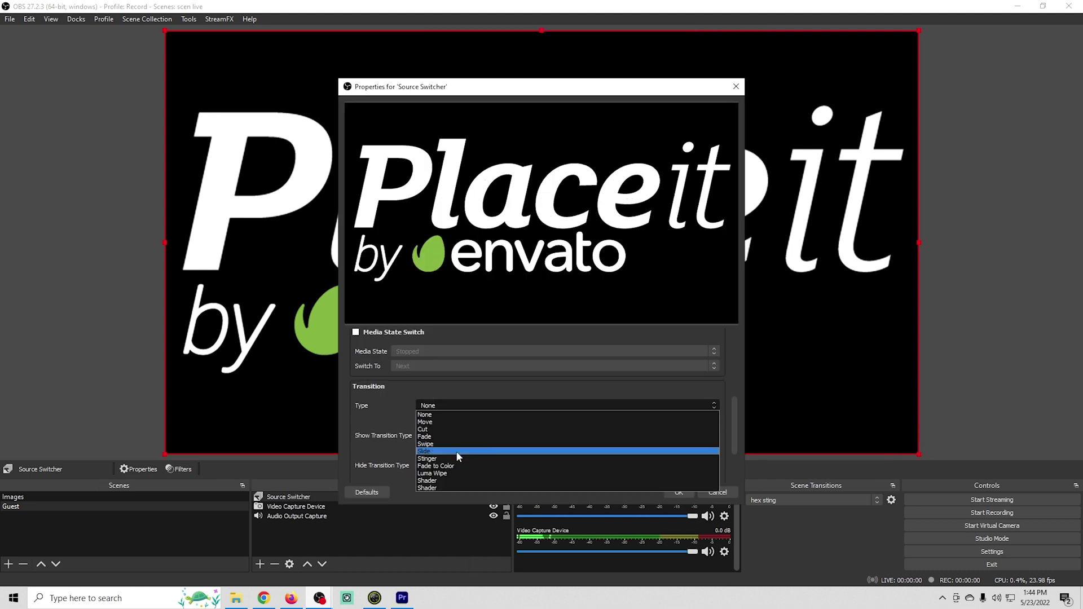
click(456, 451)
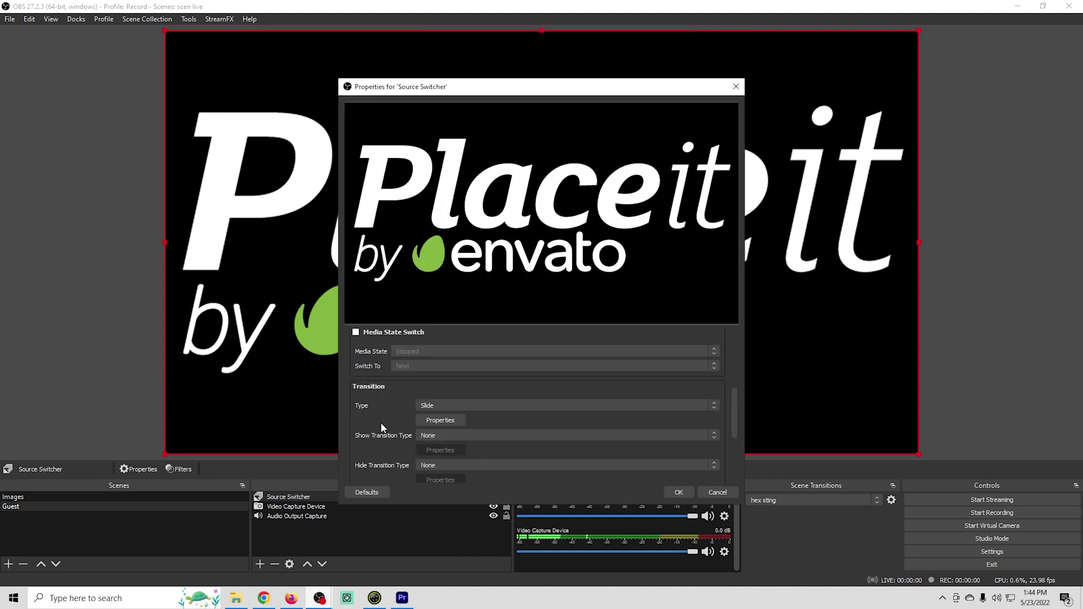
scroll(381, 429, down, 4)
Close the switcher settings and scale the logo box down into the top-left corner.
click(679, 493)
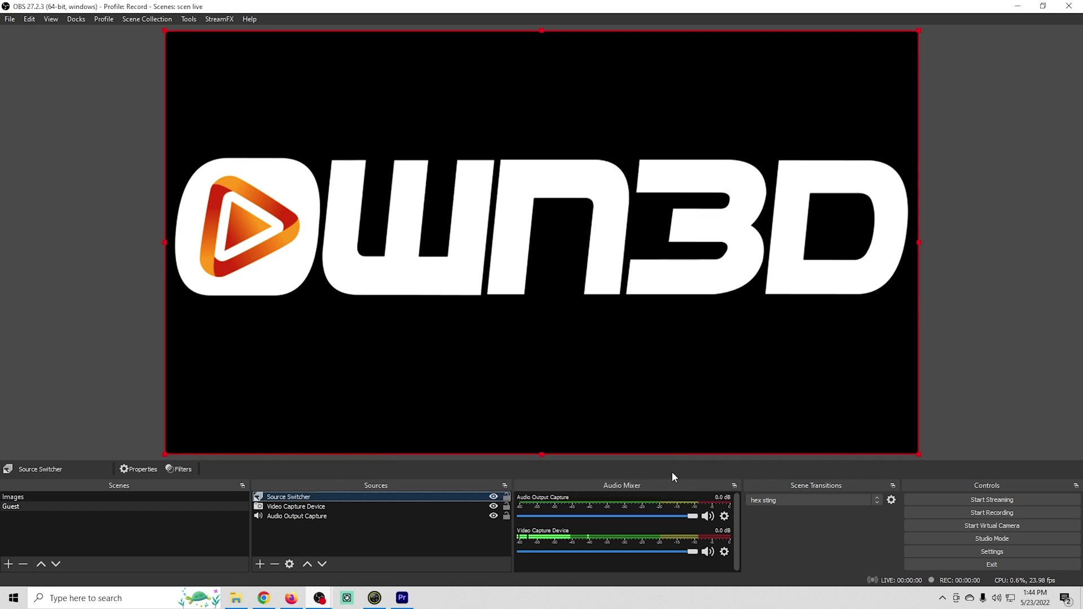
drag(920, 452, 344, 154)
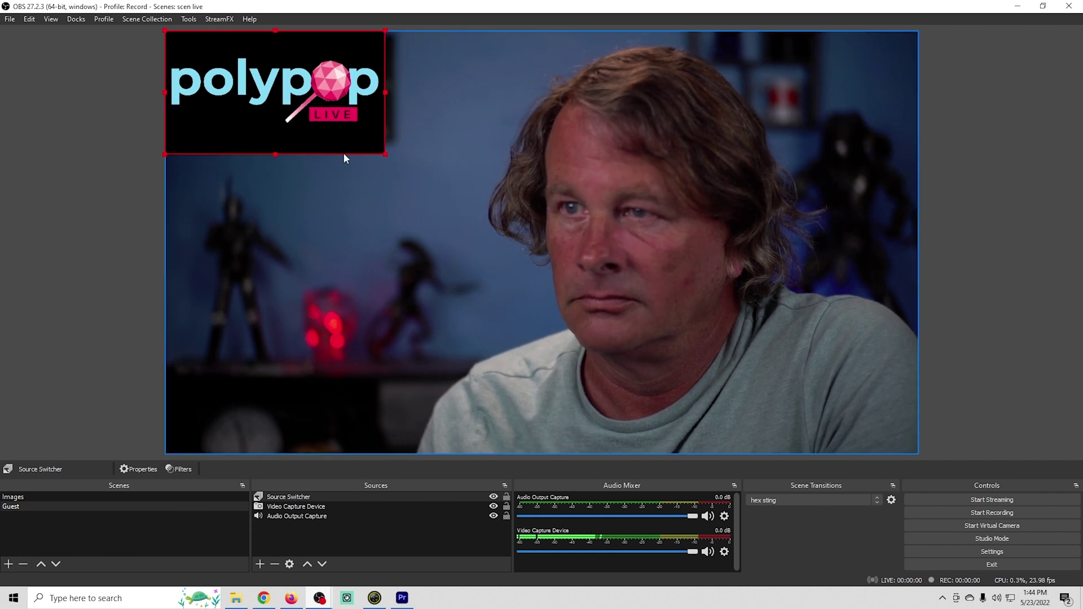
Set the Source Switcher's blending mode to Screen.
right_click(257, 115)
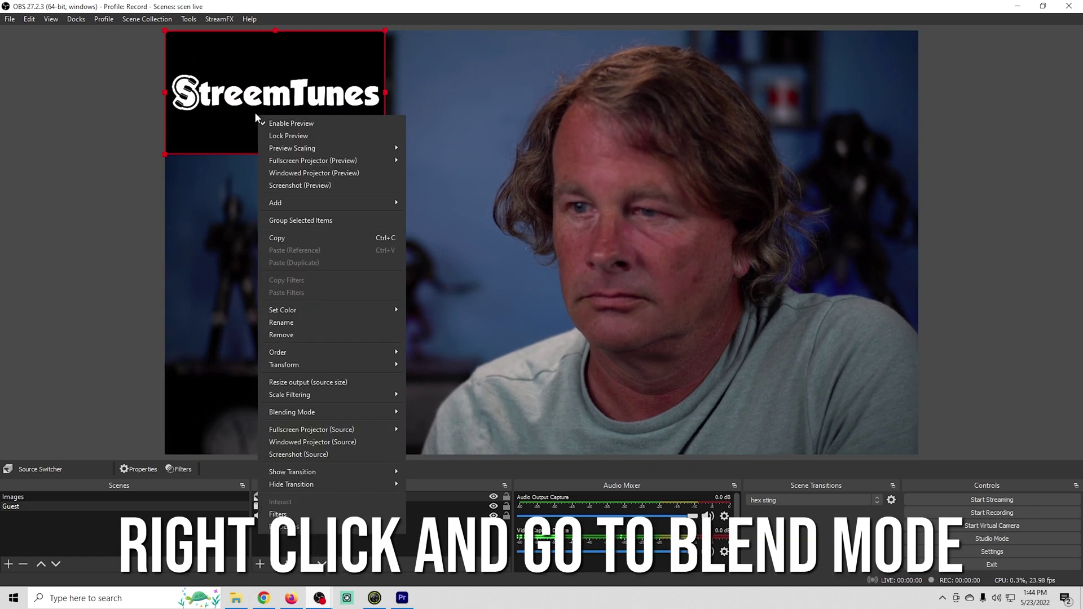
mouse_move(301, 409)
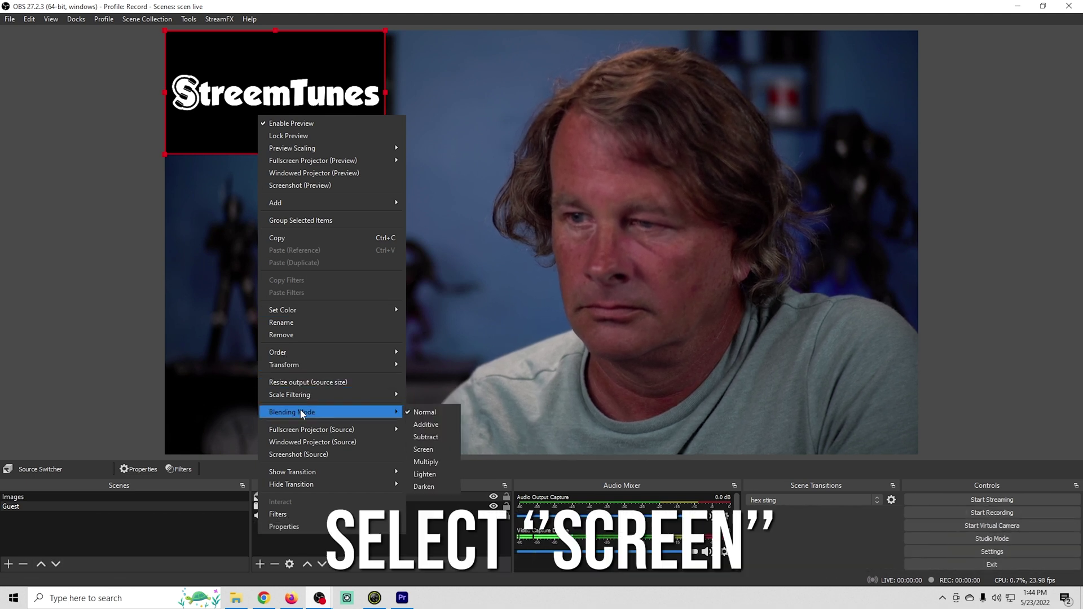
click(441, 447)
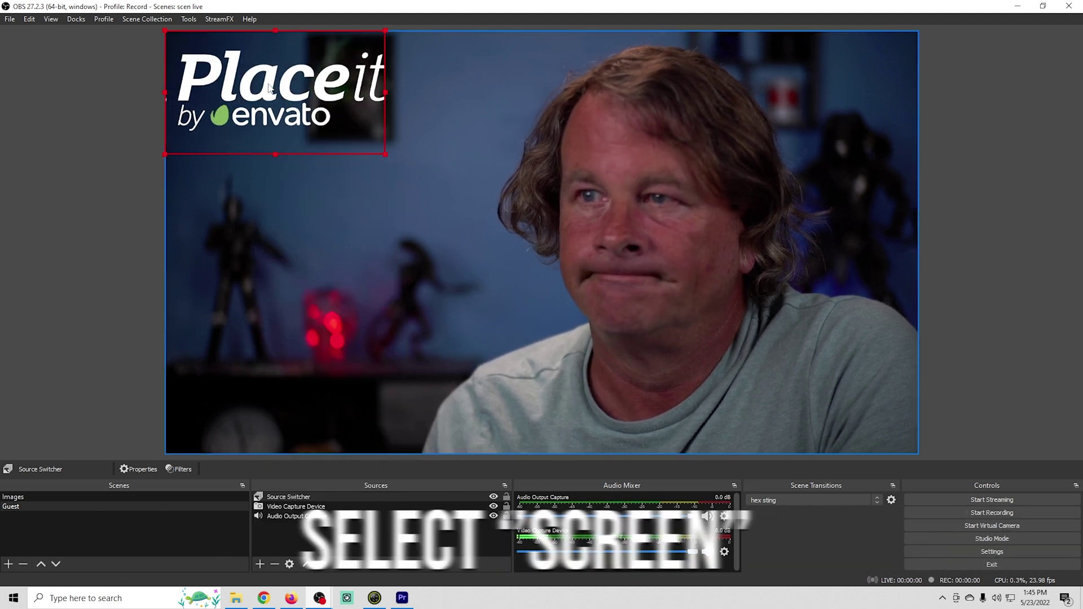